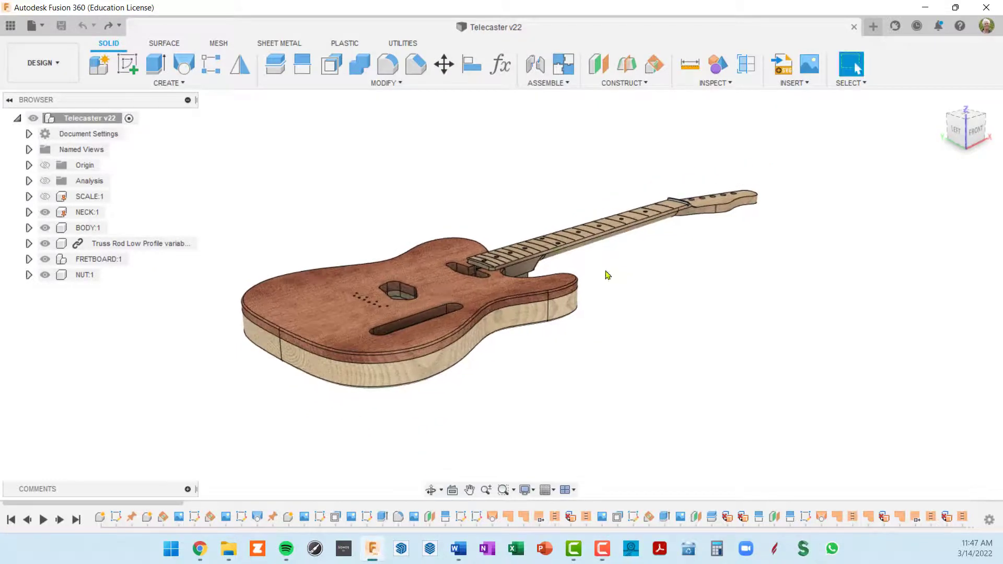
# Step: Hide FRETBOARD:1 in the Browser to reveal the bare neck and truss rod channel
pyautogui.scroll(5, 619, 255)
pyautogui.scroll(6, 617, 251)
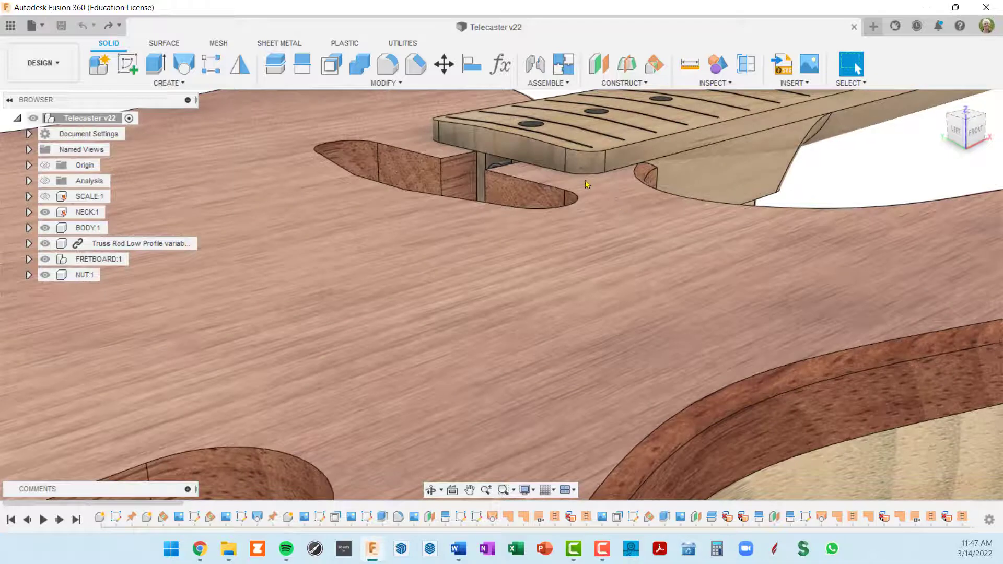
pyautogui.scroll(-5, 578, 174)
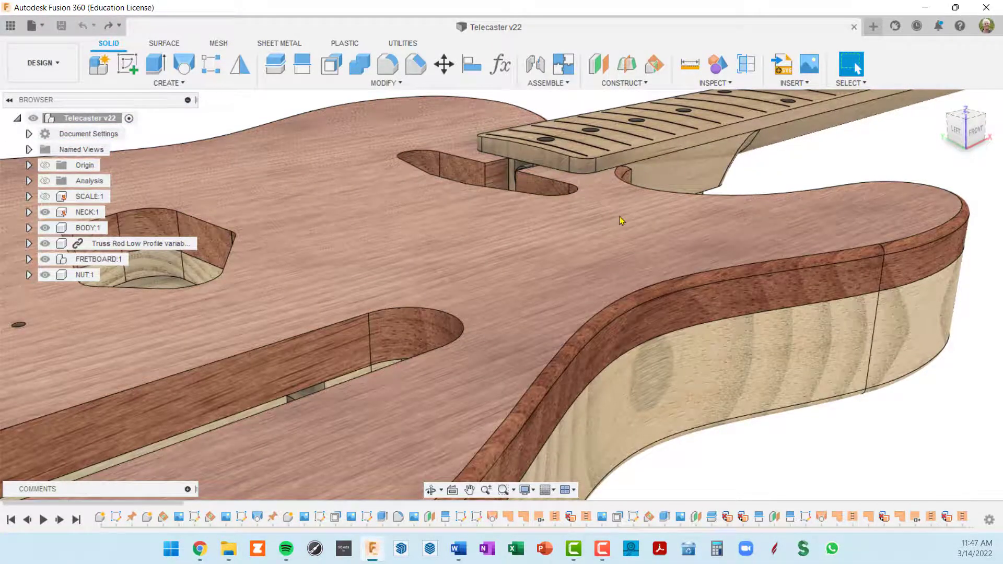
pyautogui.scroll(-3, 620, 216)
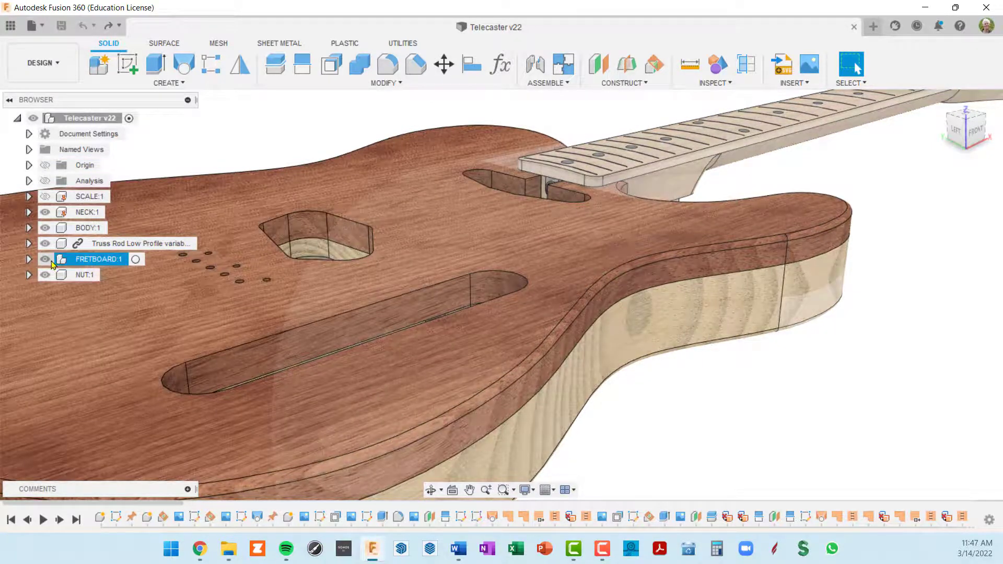
pyautogui.click(45, 259)
# Step: Pan to the full pickup slot and orbit to see the other side of the body
pyautogui.scroll(2, 542, 170)
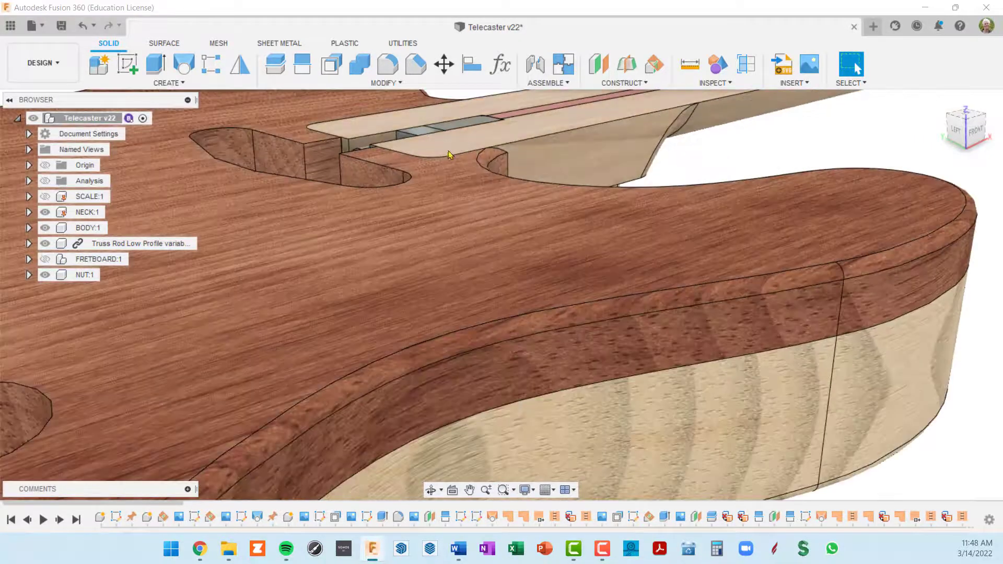
pyautogui.scroll(-2, 438, 146)
pyautogui.moveTo(438, 146); pyautogui.dragTo(575, 170, button='middle')
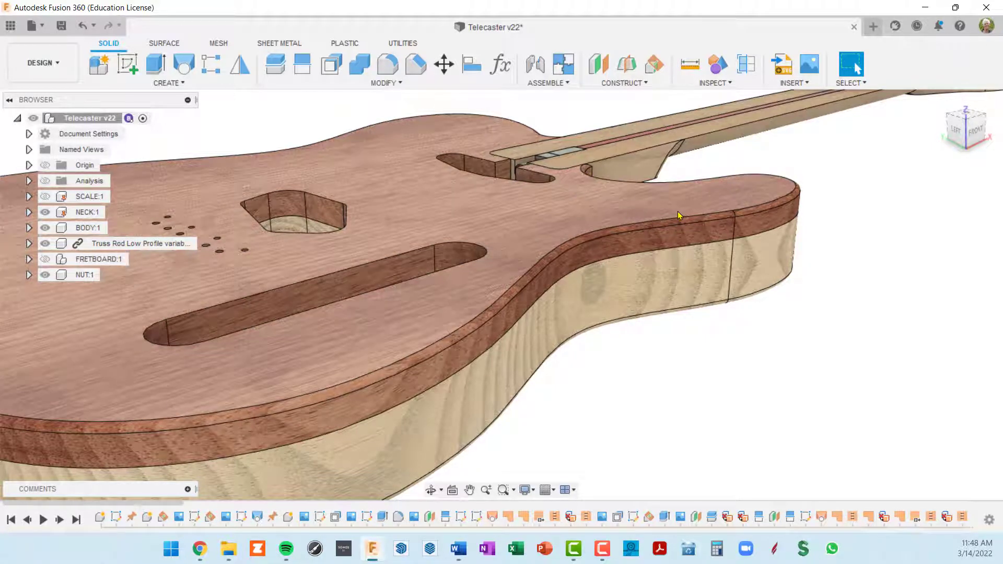
pyautogui.keyDown('shift'); pyautogui.moveTo(674, 206); pyautogui.dragTo(719, 225, button='middle'); pyautogui.keyUp('shift')
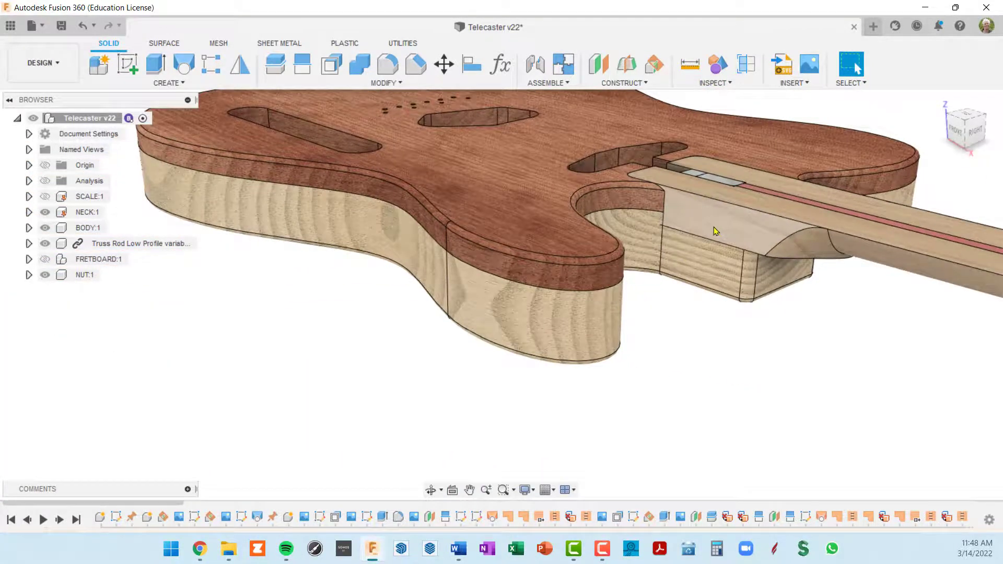
pyautogui.scroll(2, 714, 227)
pyautogui.scroll(-4, 706, 232)
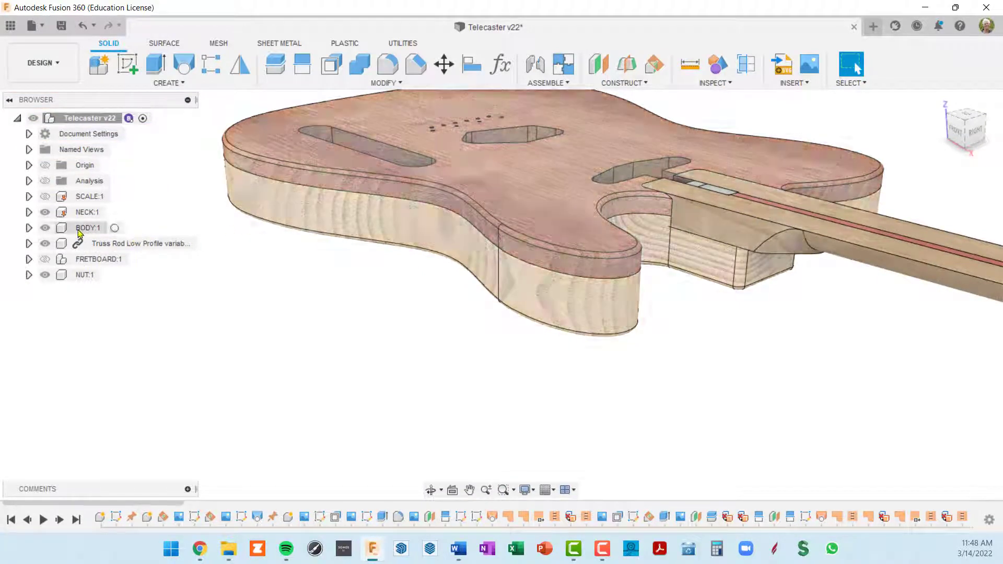
# Step: Hide NECK:1 and the Truss Rod to expose the empty neck pocket and screw holes
pyautogui.click(45, 212)
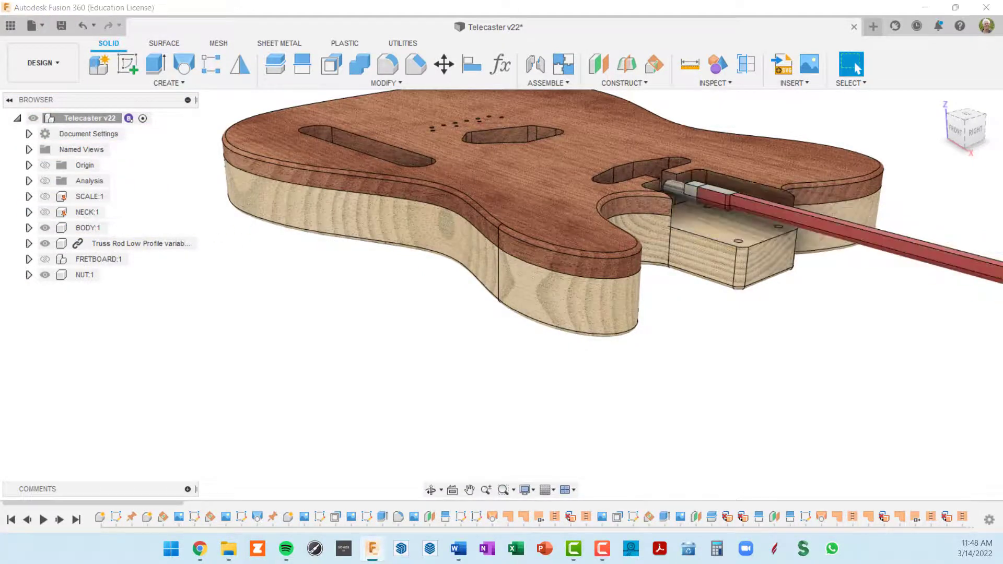
pyautogui.click(45, 244)
pyautogui.scroll(5, 733, 203)
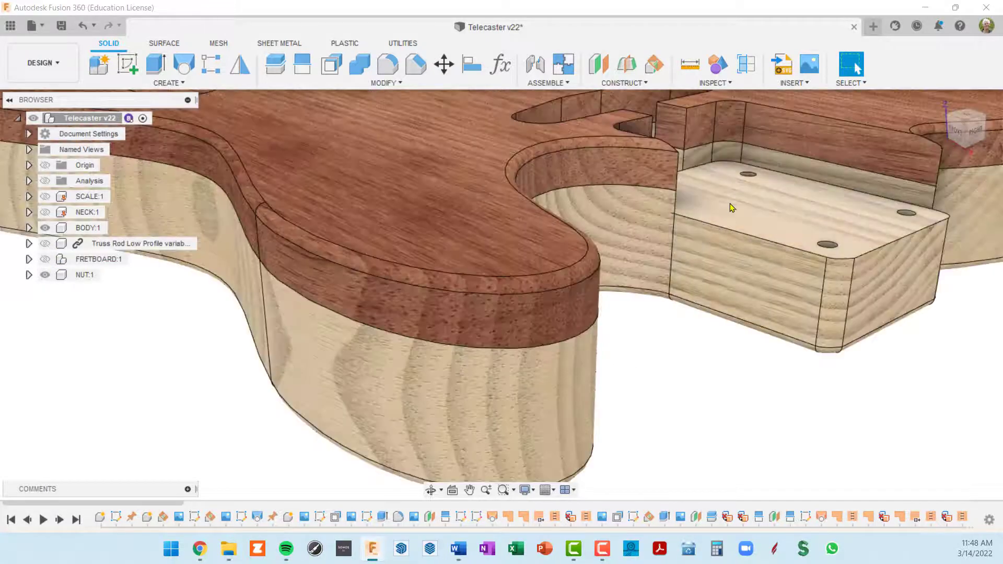
pyautogui.scroll(-5, 729, 193)
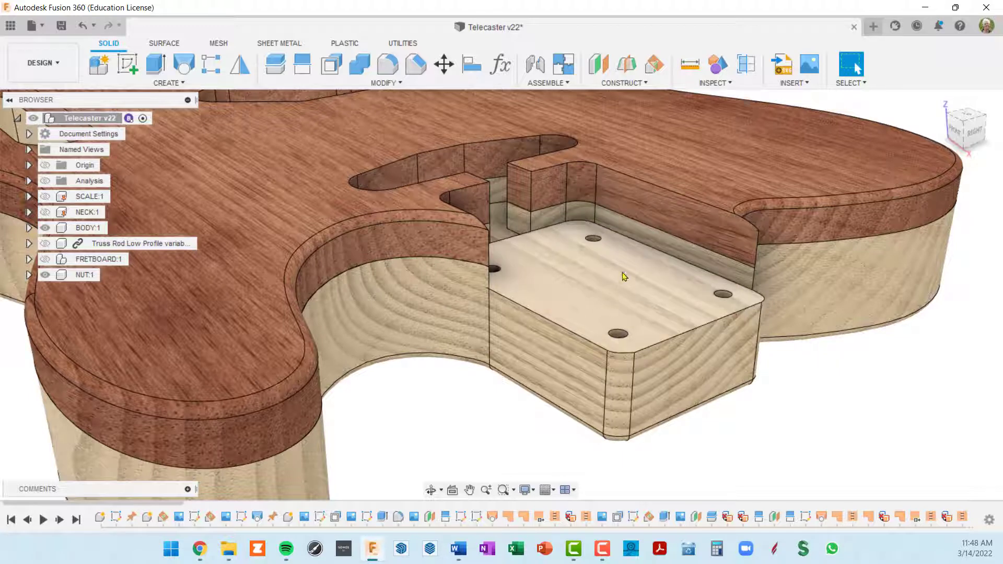
pyautogui.scroll(-2, 625, 275)
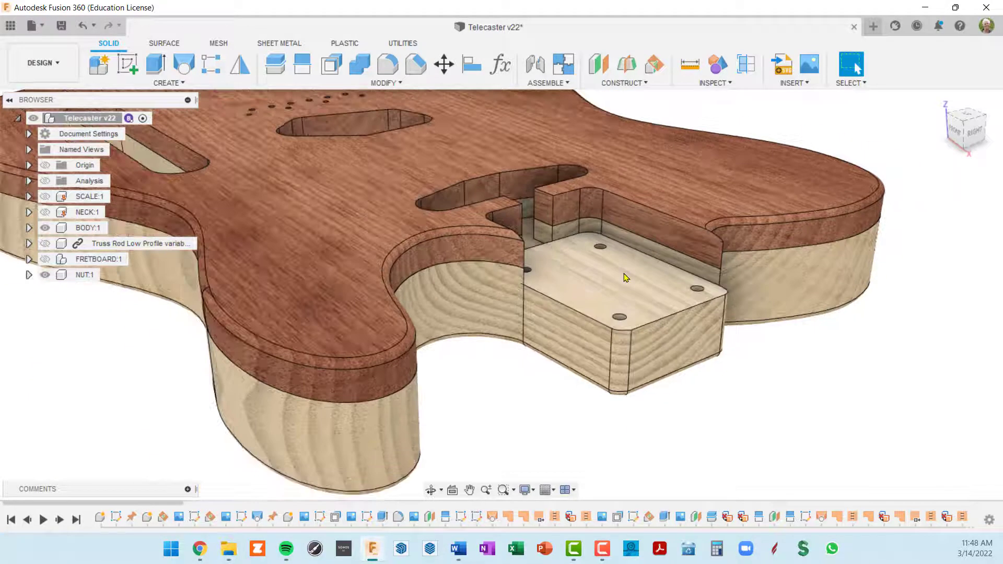
# Step: Select the neck pocket wall edges to read the 0.25 in length
pyautogui.click(580, 210)
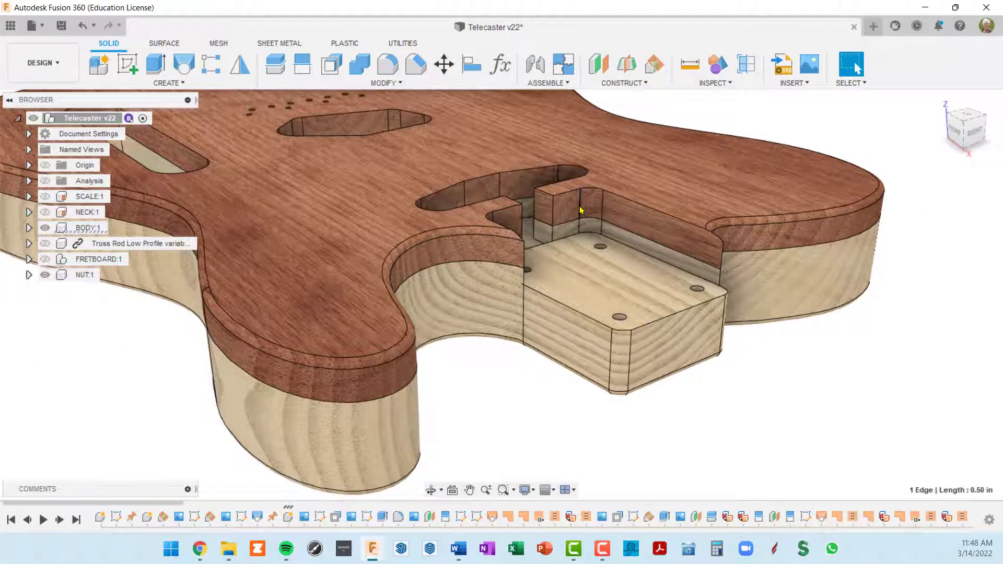
pyautogui.scroll(3, 578, 224)
pyautogui.click(574, 229)
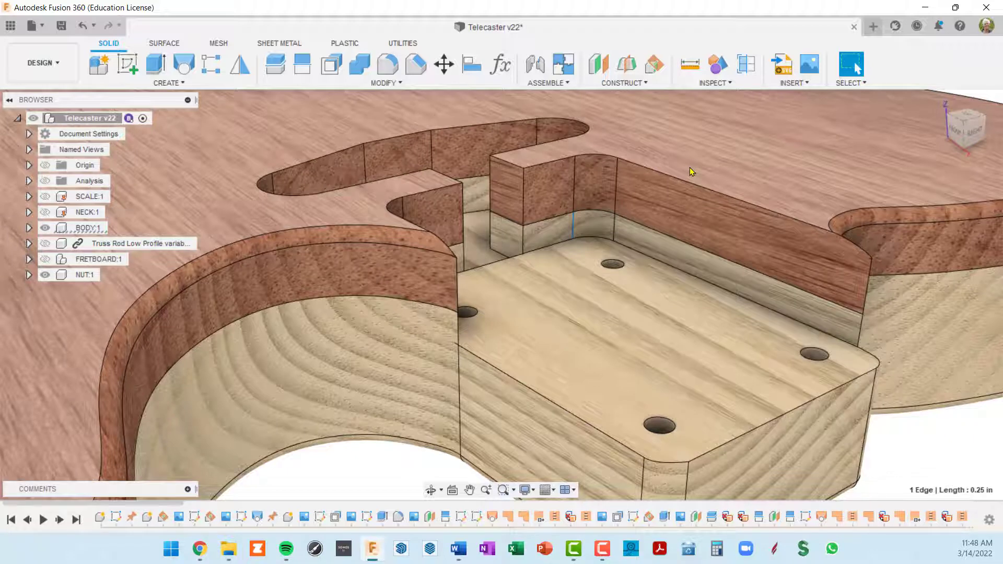
# Step: Measure from the body top face to the neck pocket floor, reading 0.75 in
pyautogui.press('i')
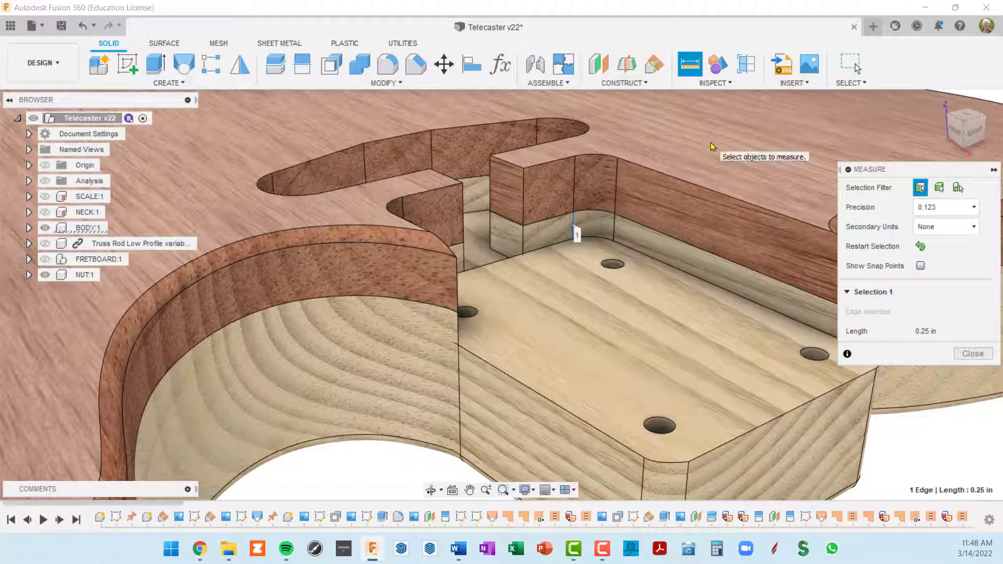
pyautogui.click(712, 146)
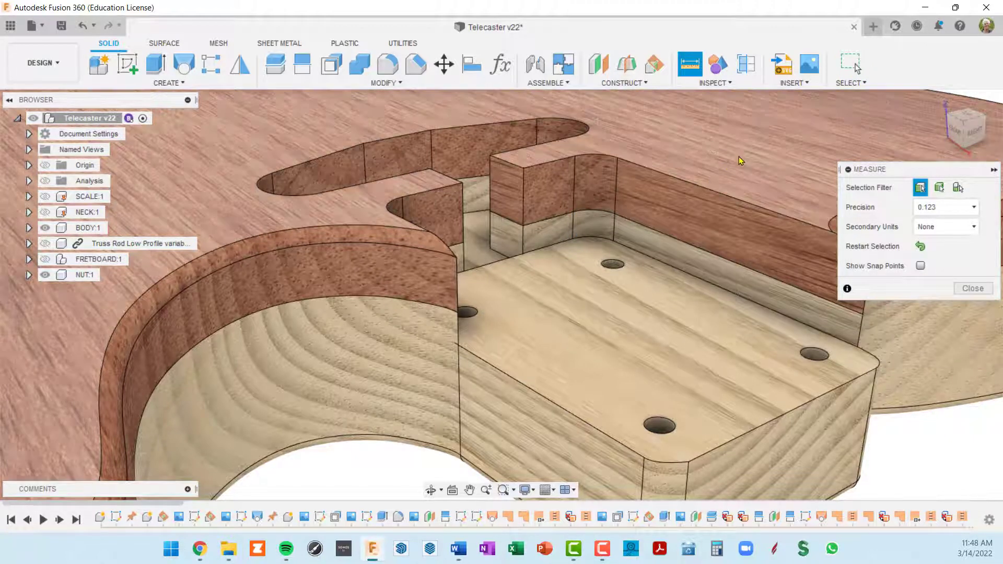
pyautogui.click(739, 156)
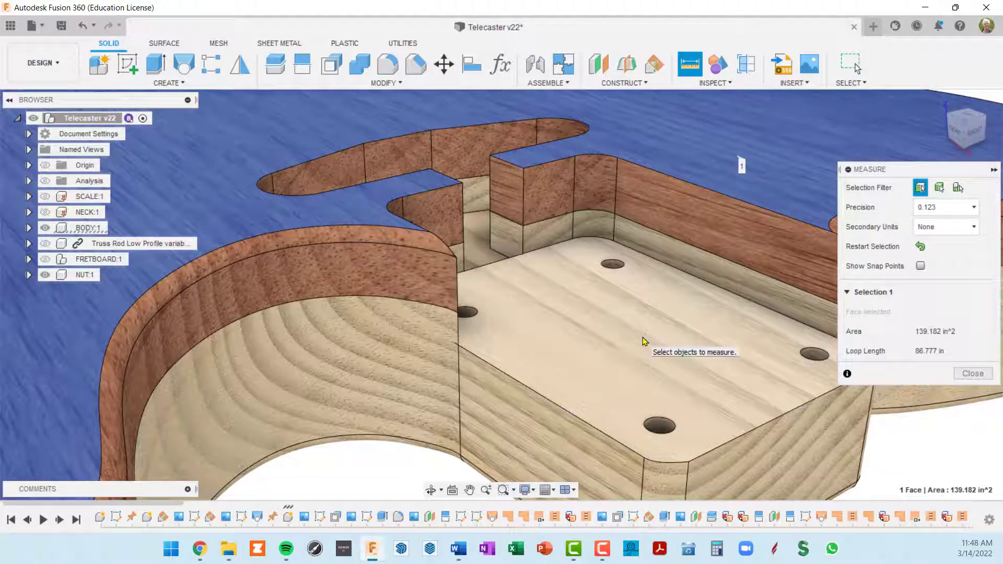
pyautogui.click(646, 341)
# Step: Orbit to view the whole body from below and close the measurement
pyautogui.scroll(4, 632, 314)
pyautogui.scroll(-5, 632, 311)
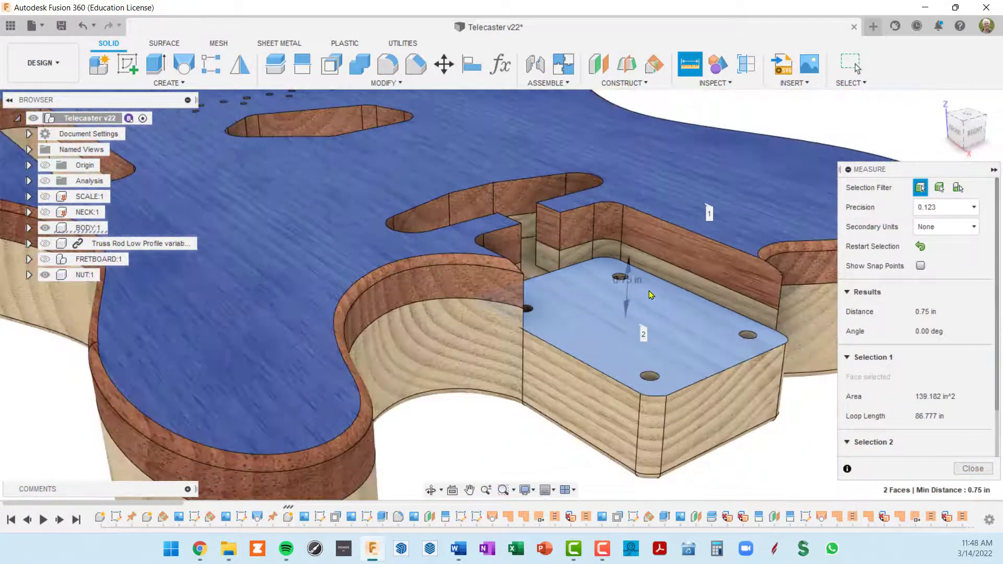
pyautogui.keyDown('shift'); pyautogui.moveTo(632, 311); pyautogui.dragTo(655, 222, button='middle'); pyautogui.keyUp('shift')
pyautogui.scroll(5, 648, 271)
pyautogui.scroll(-5, 647, 270)
pyautogui.scroll(-5, 674, 288)
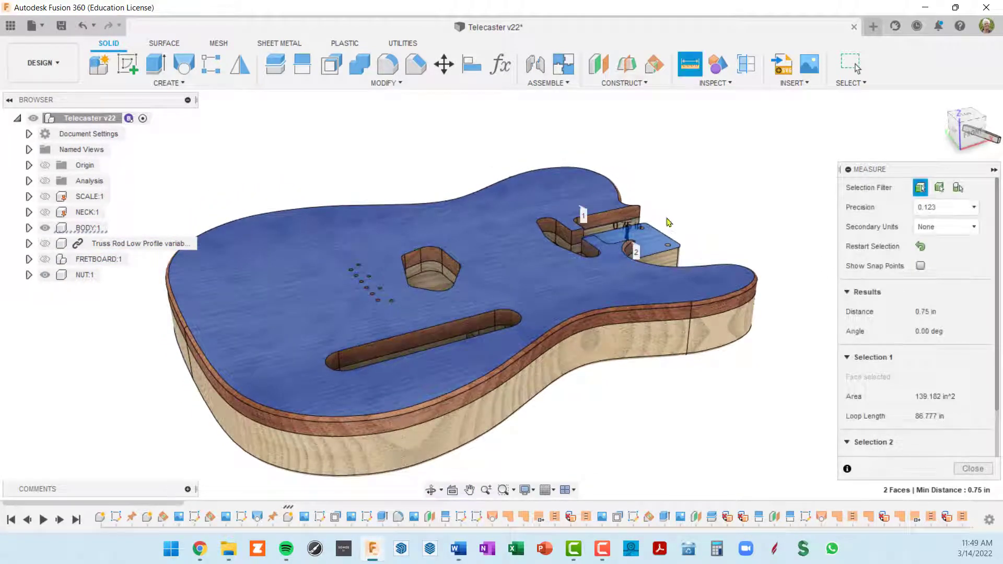
pyautogui.click(973, 469)
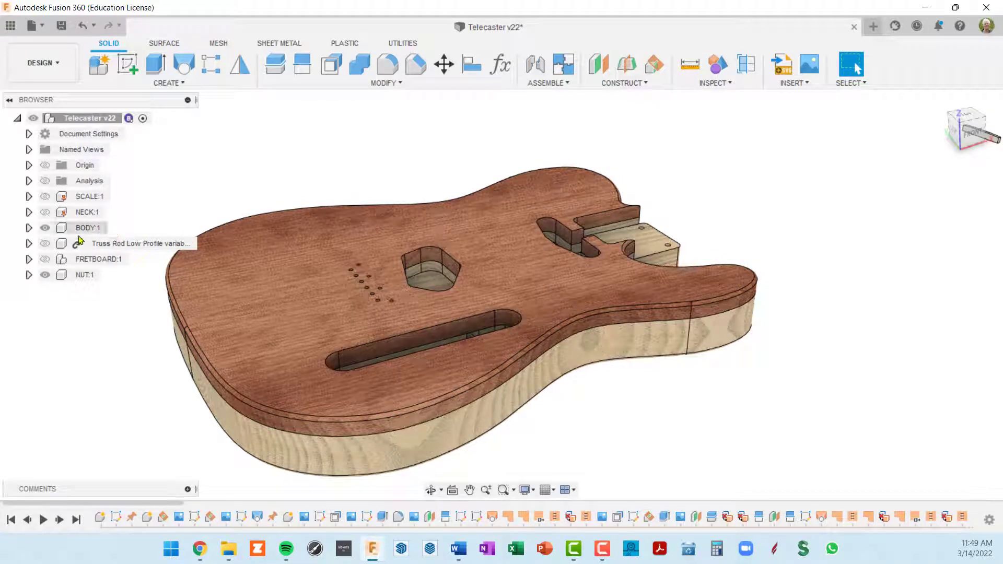
# Step: Activate BODY:1 and roll its timeline back to the plain, uncut body blank
pyautogui.click(112, 230)
pyautogui.click(115, 229)
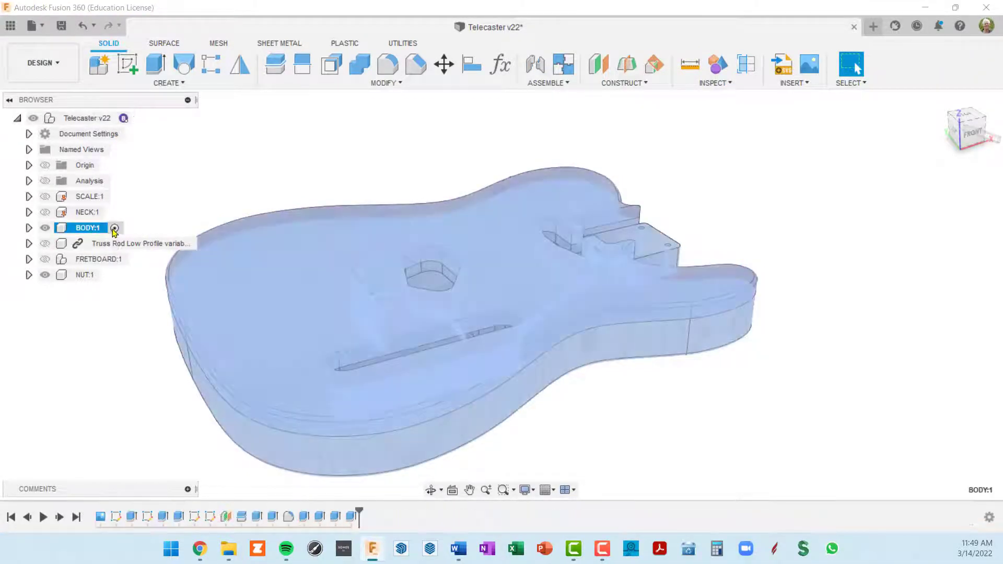
pyautogui.moveTo(535, 360); pyautogui.dragTo(578, 340, button='middle')
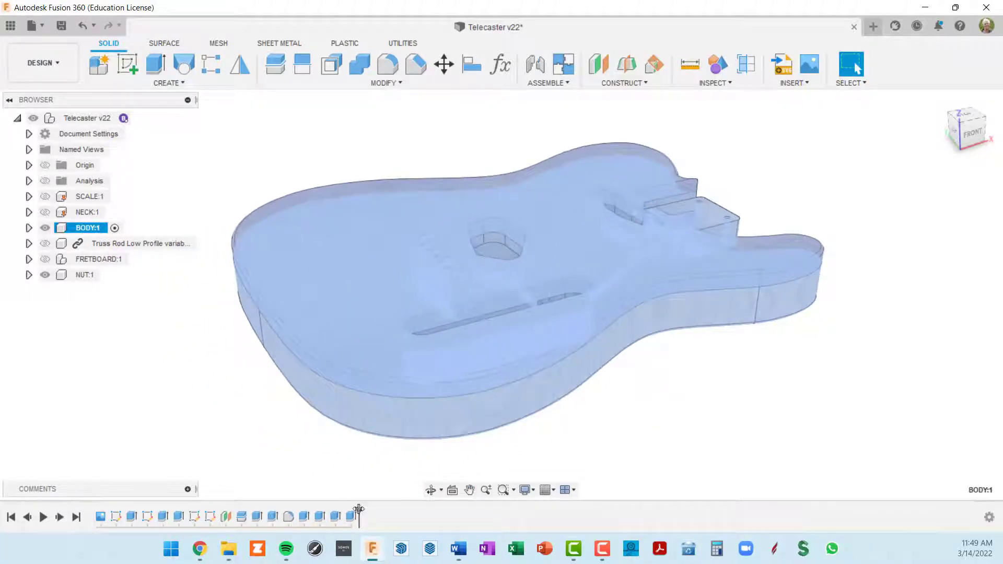
pyautogui.moveTo(359, 515)
pyautogui.mouseDown()
pyautogui.moveTo(123, 515)
pyautogui.moveTo(140, 511)
pyautogui.mouseUp()
# Step: Expand BODY:1 and make its OUTLINE sketch visible on the body blank
pyautogui.click(686, 425)
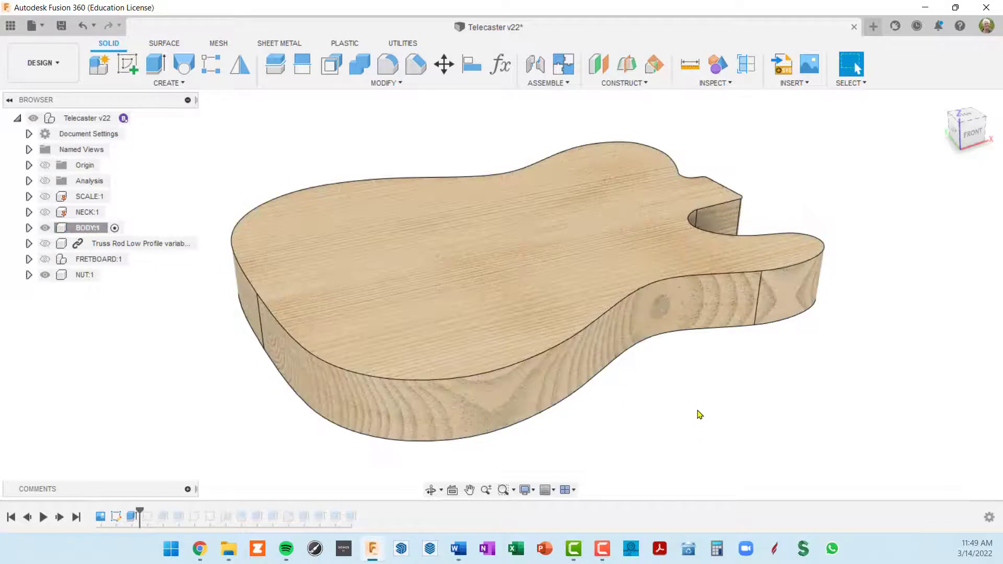
pyautogui.moveTo(700, 415); pyautogui.dragTo(683, 405, button='middle')
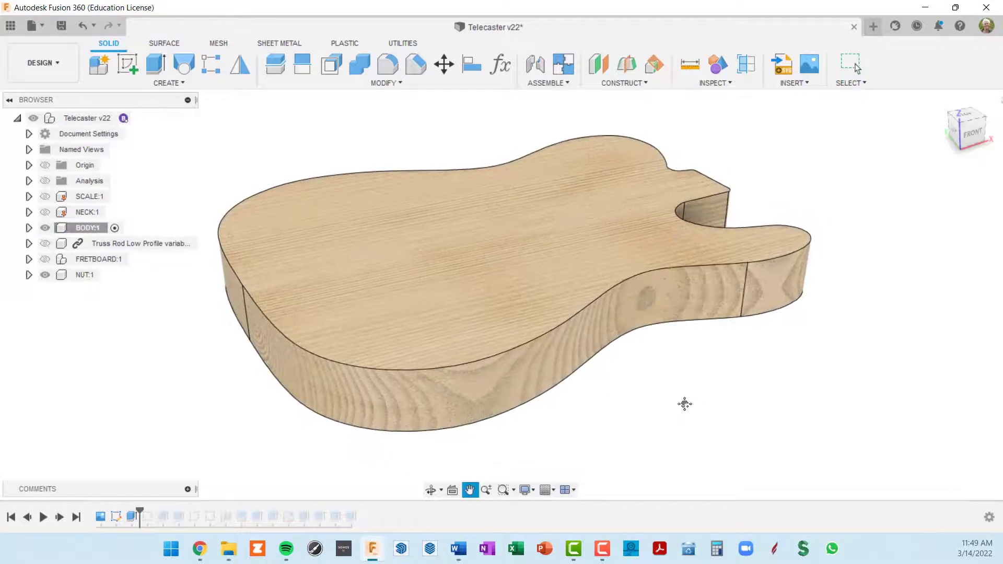
pyautogui.click(29, 228)
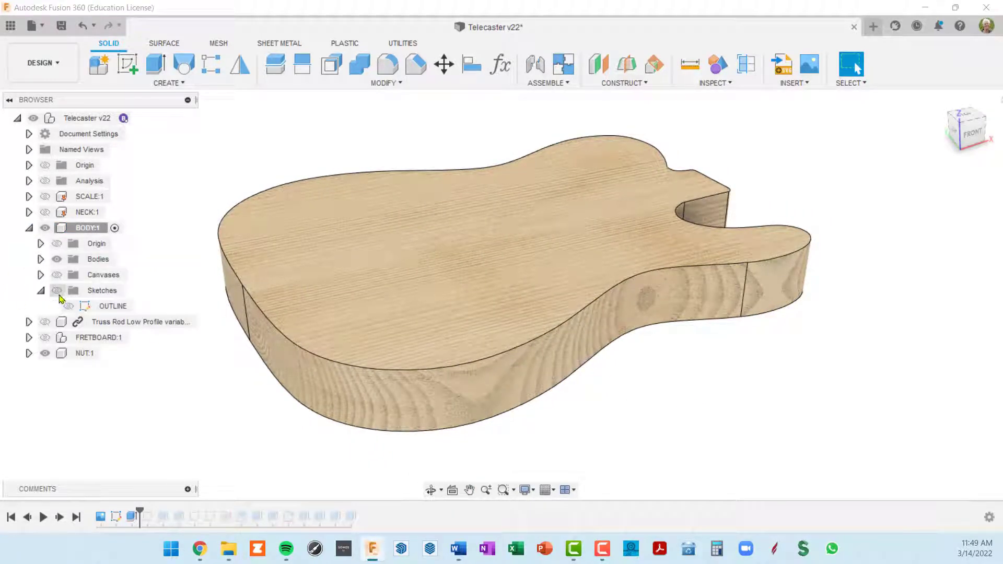
pyautogui.click(57, 290)
pyautogui.click(69, 306)
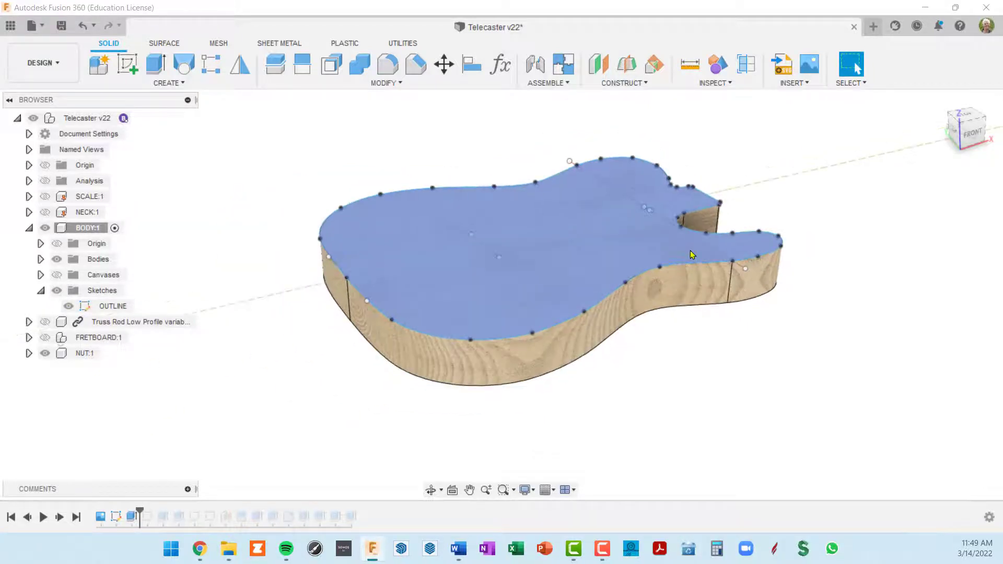
pyautogui.keyDown('shift'); pyautogui.moveTo(693, 256); pyautogui.dragTo(686, 261, button='middle'); pyautogui.keyUp('shift')
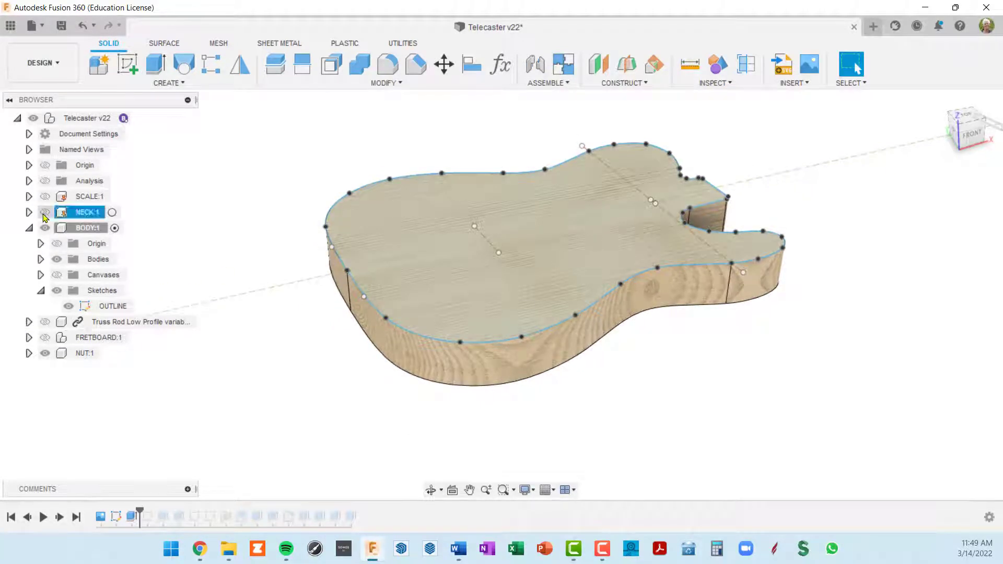
# Step: Briefly show the neck, then hide NECK:1 and orbit to a low side view of the body
pyautogui.click(45, 213)
pyautogui.keyDown('shift'); pyautogui.moveTo(734, 217); pyautogui.dragTo(729, 209, button='middle'); pyautogui.keyUp('shift')
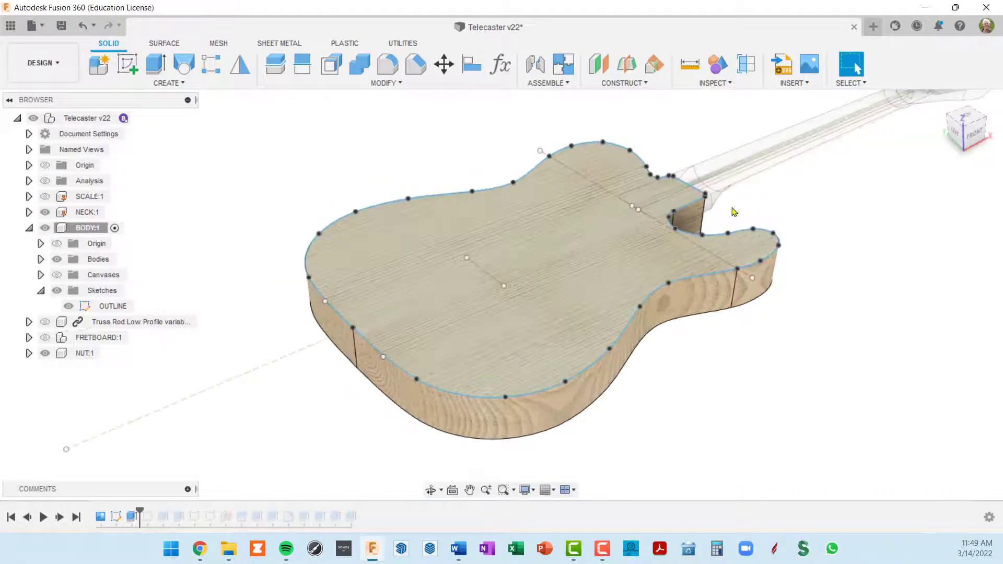
pyautogui.scroll(-3, 714, 226)
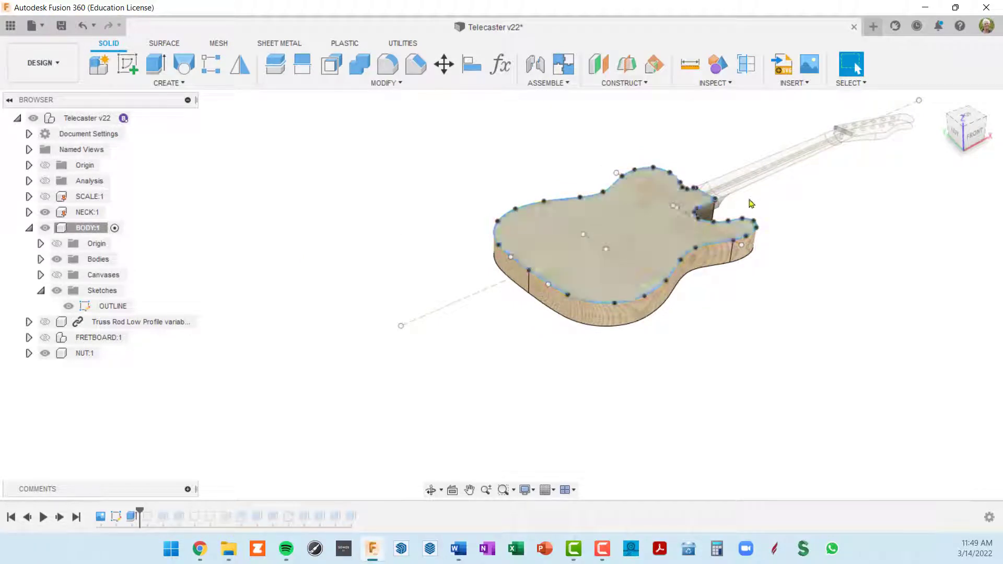
pyautogui.keyDown('shift'); pyautogui.moveTo(746, 186); pyautogui.dragTo(698, 192, button='middle'); pyautogui.keyUp('shift')
pyautogui.scroll(3, 696, 192)
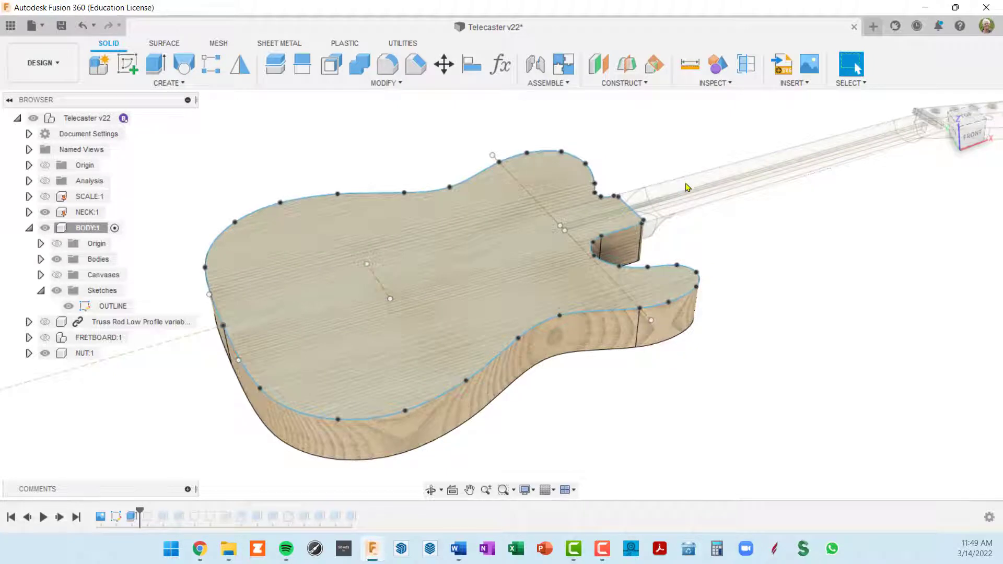
pyautogui.click(45, 212)
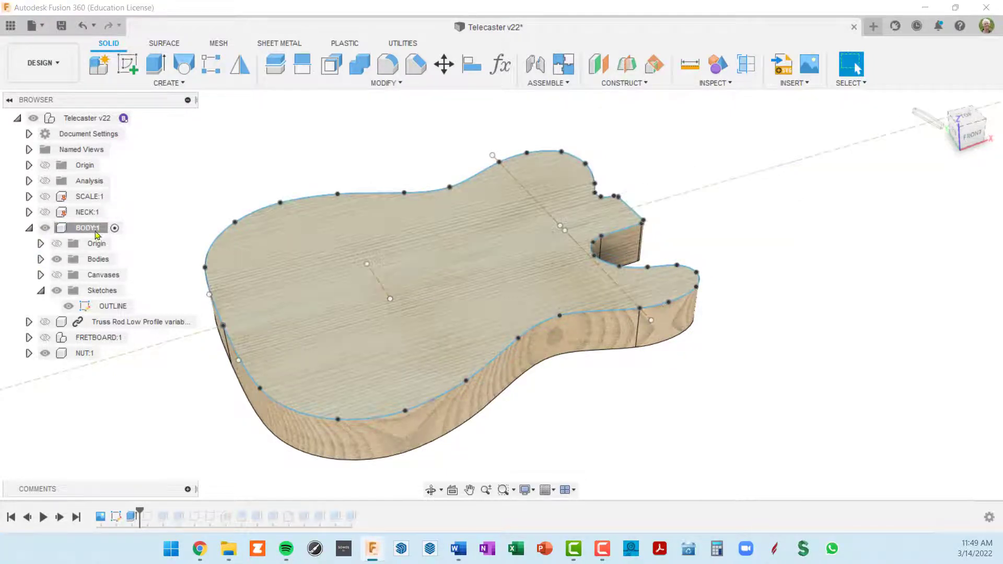
pyautogui.keyDown('shift'); pyautogui.moveTo(647, 363); pyautogui.dragTo(530, 359, button='middle'); pyautogui.keyUp('shift')
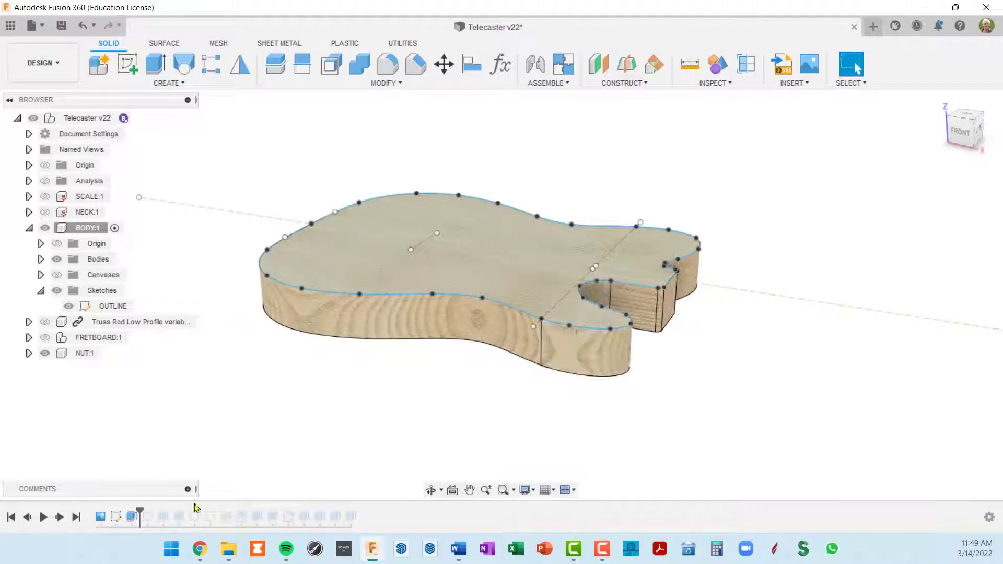
# Step: Edit Extrude2 so its Start is an Offset of -.125 in, keeping the -1.75 in distance
pyautogui.rightClick(133, 522)
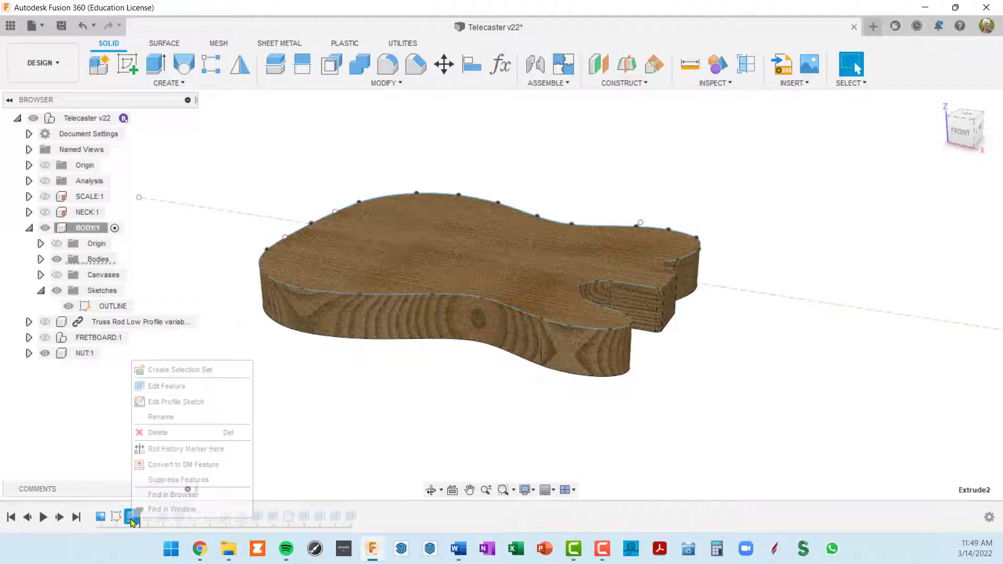
pyautogui.click(180, 387)
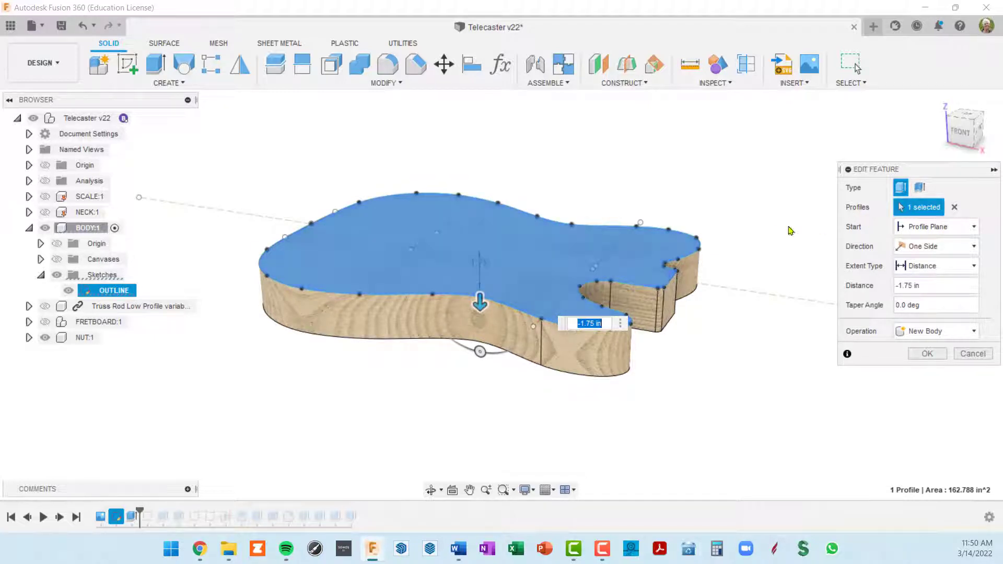
pyautogui.click(976, 228)
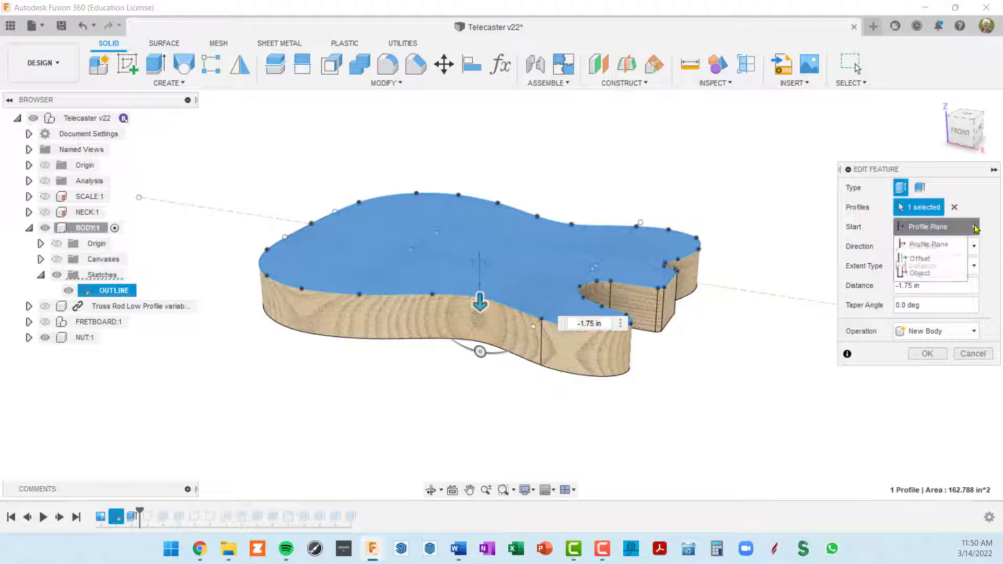
pyautogui.click(930, 259)
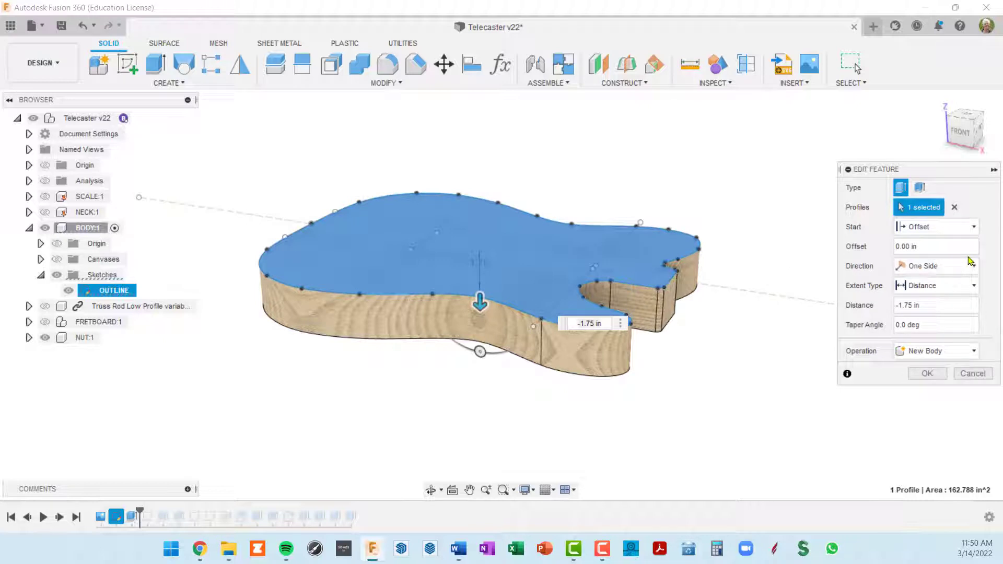
pyautogui.write('-.125')
pyautogui.press('Delete')
pyautogui.press('Delete')
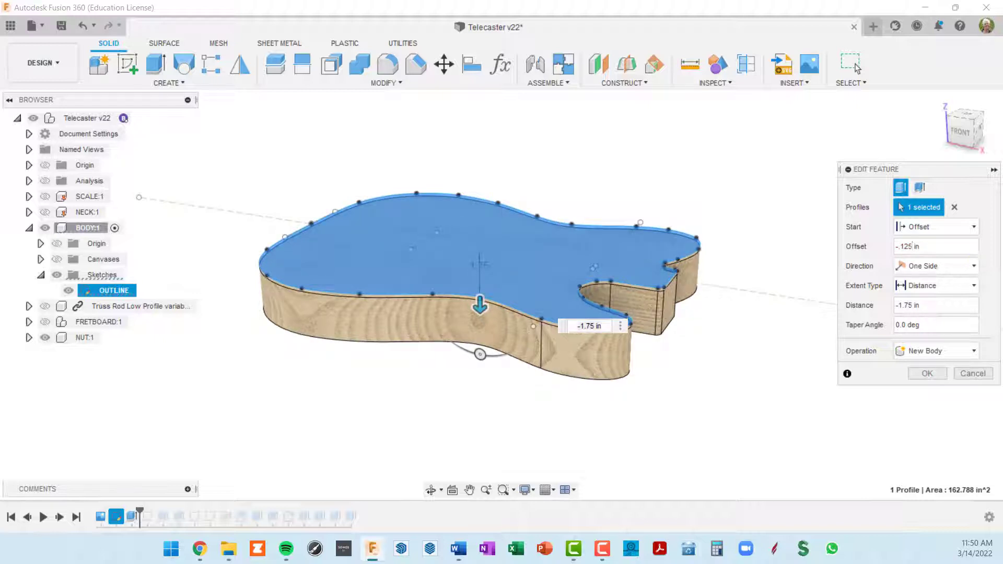
pyautogui.click(929, 374)
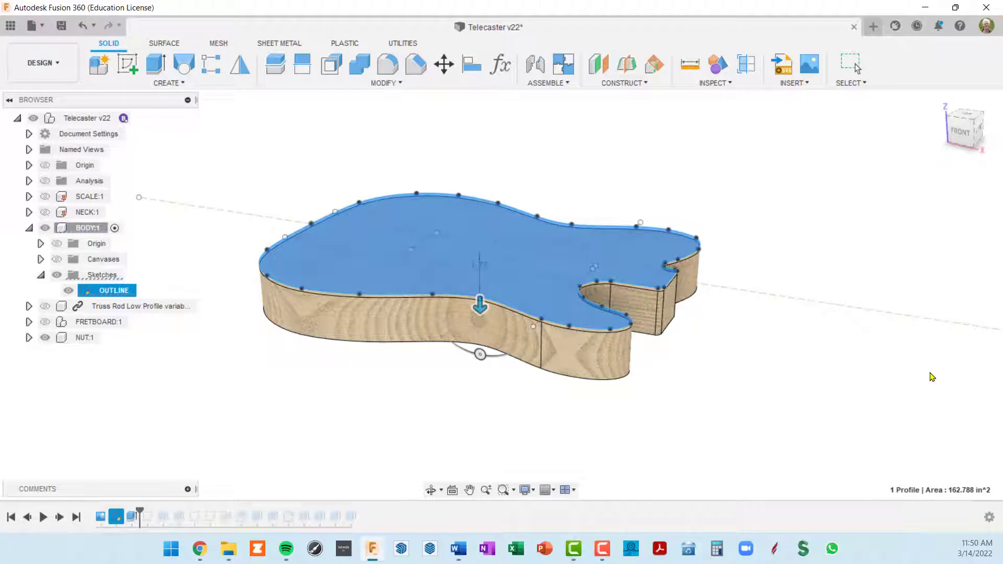
# Step: Show NECK:1 again and activate the Telecaster v22 root, viewing the neck over the lowered body
pyautogui.keyDown('shift'); pyautogui.moveTo(703, 352); pyautogui.dragTo(755, 335, button='middle'); pyautogui.keyUp('shift')
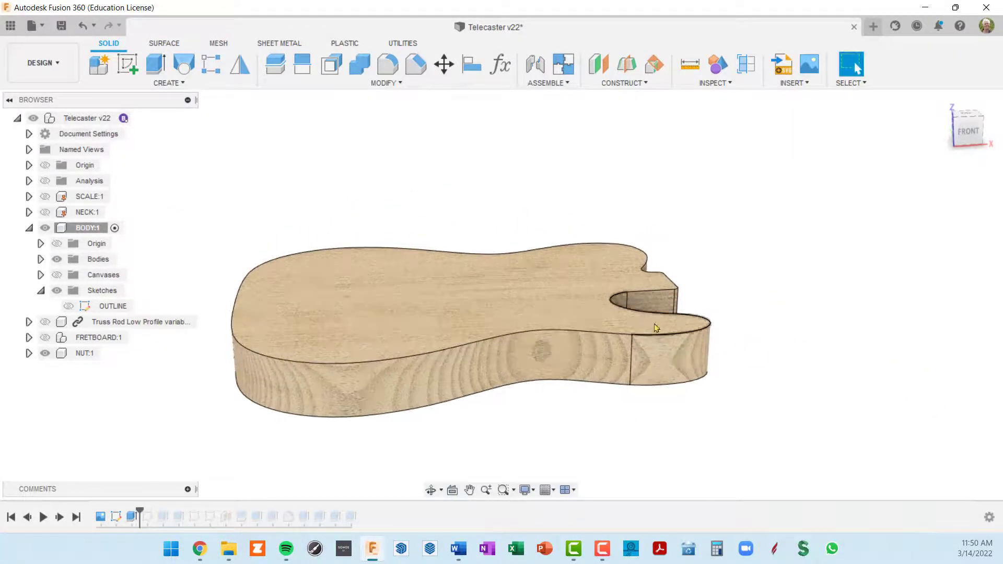
pyautogui.click(46, 213)
pyautogui.scroll(5, 682, 309)
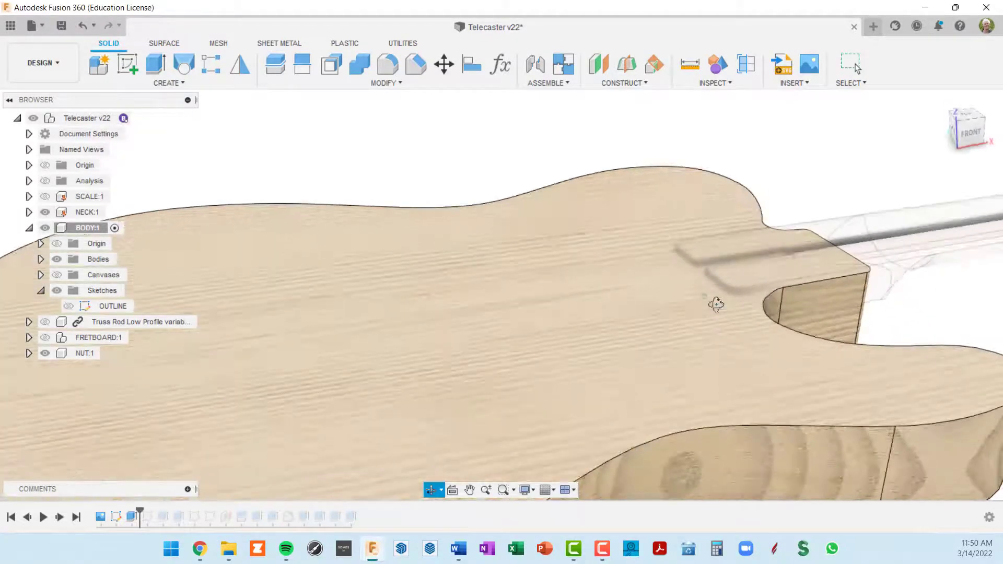
pyautogui.press('Escape')
pyautogui.scroll(-5, 628, 240)
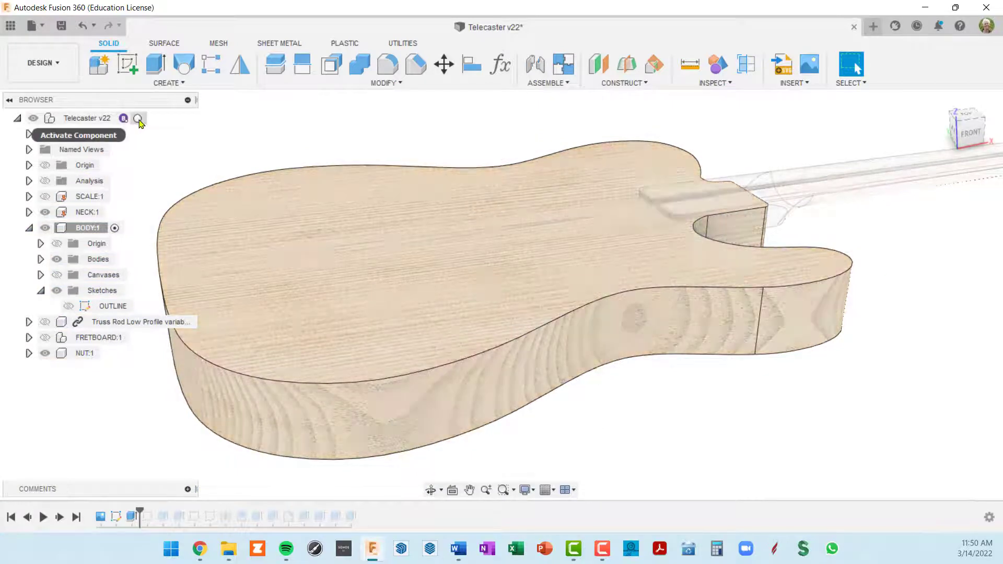
pyautogui.click(138, 119)
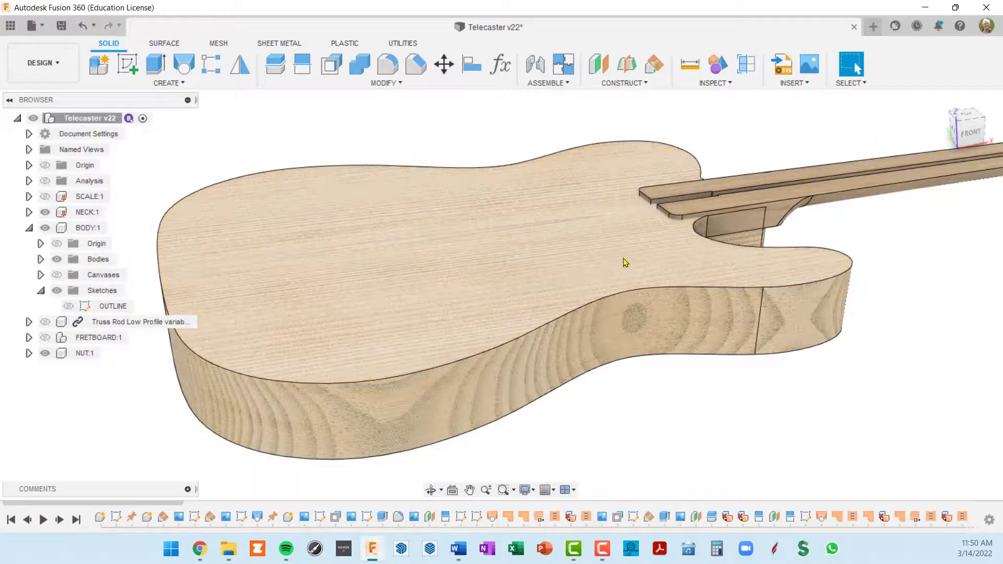
pyautogui.keyDown('shift'); pyautogui.moveTo(218, 117); pyautogui.dragTo(794, 256, button='middle'); pyautogui.keyUp('shift')
pyautogui.press('Escape')
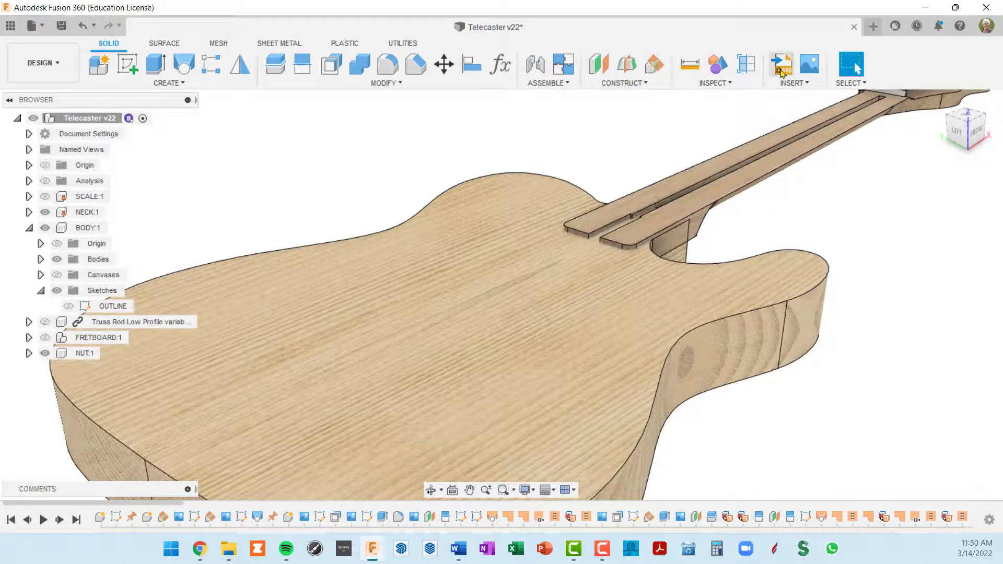
pyautogui.press('i')
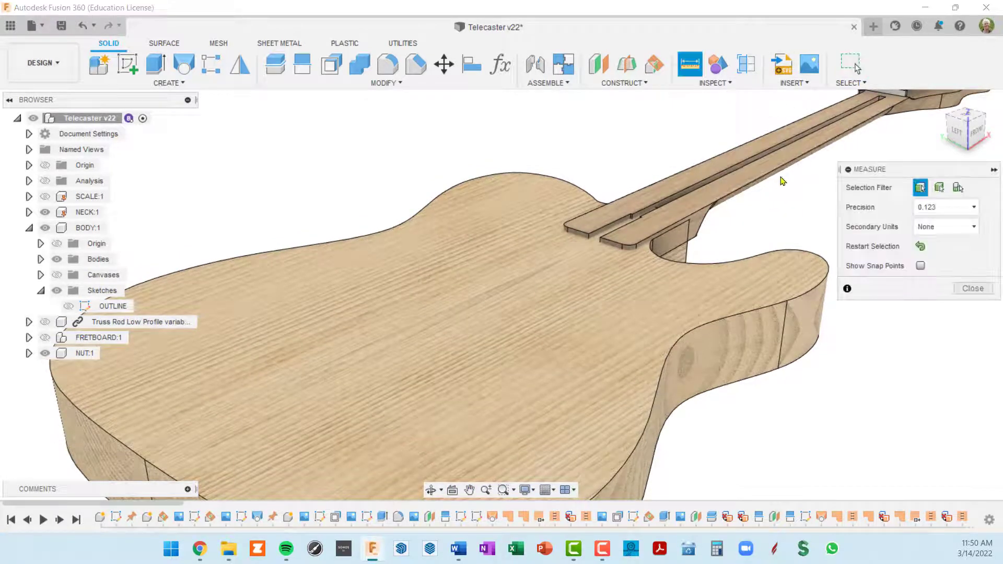
pyautogui.click(708, 203)
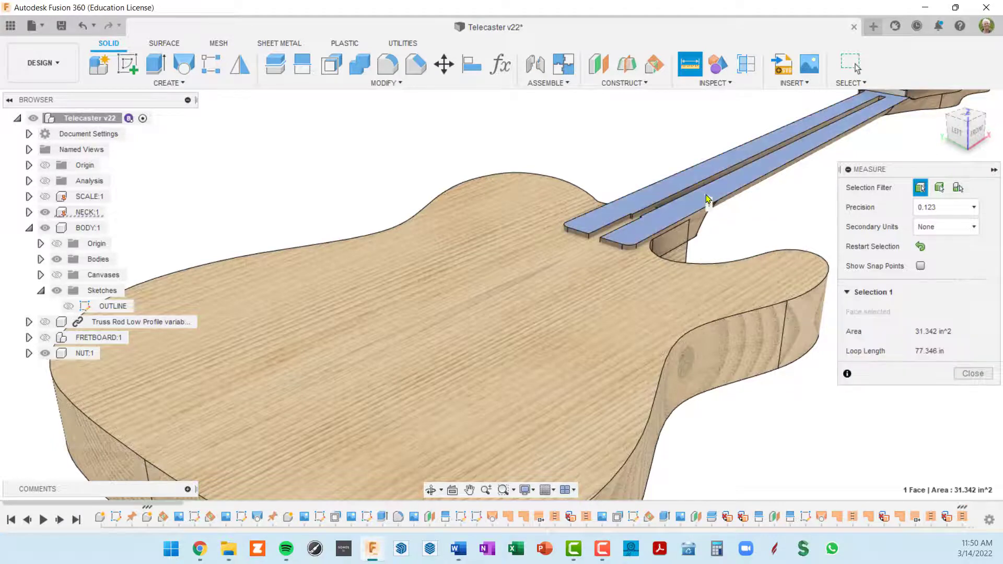
pyautogui.click(594, 306)
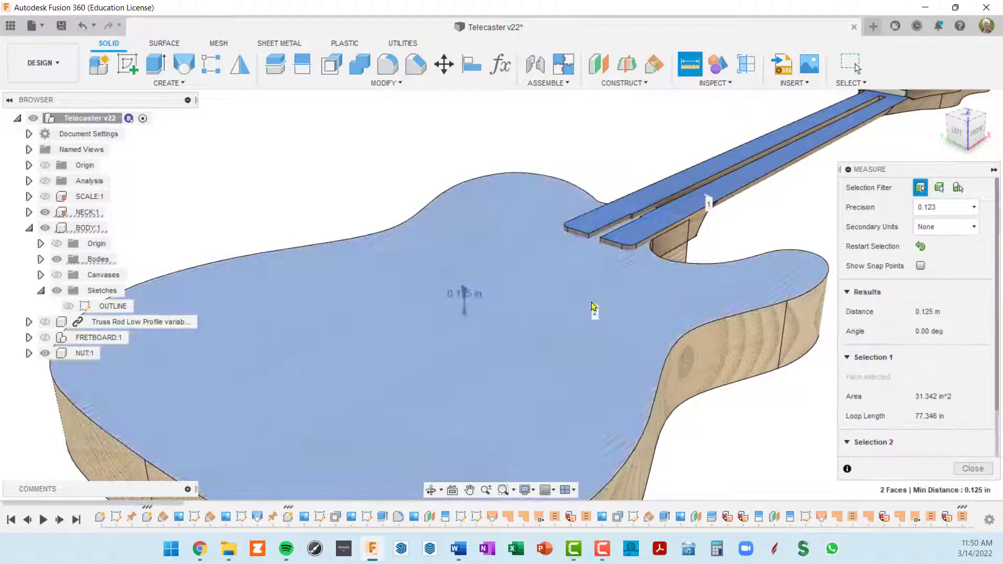
pyautogui.scroll(-5, 462, 299)
pyautogui.keyDown('shift'); pyautogui.moveTo(463, 298); pyautogui.dragTo(500, 272, button='middle'); pyautogui.keyUp('shift')
pyautogui.scroll(5, 501, 272)
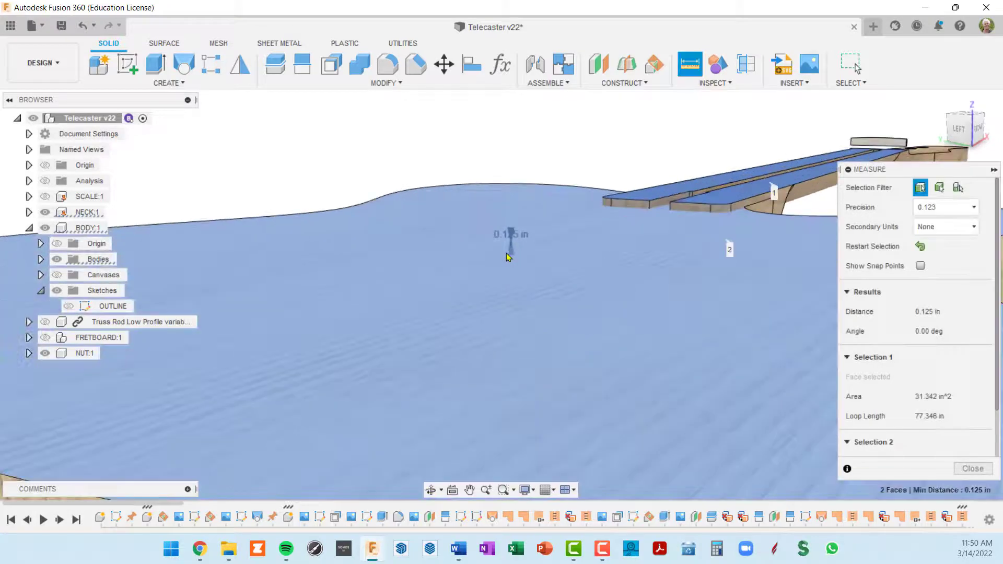
pyautogui.scroll(-4, 513, 264)
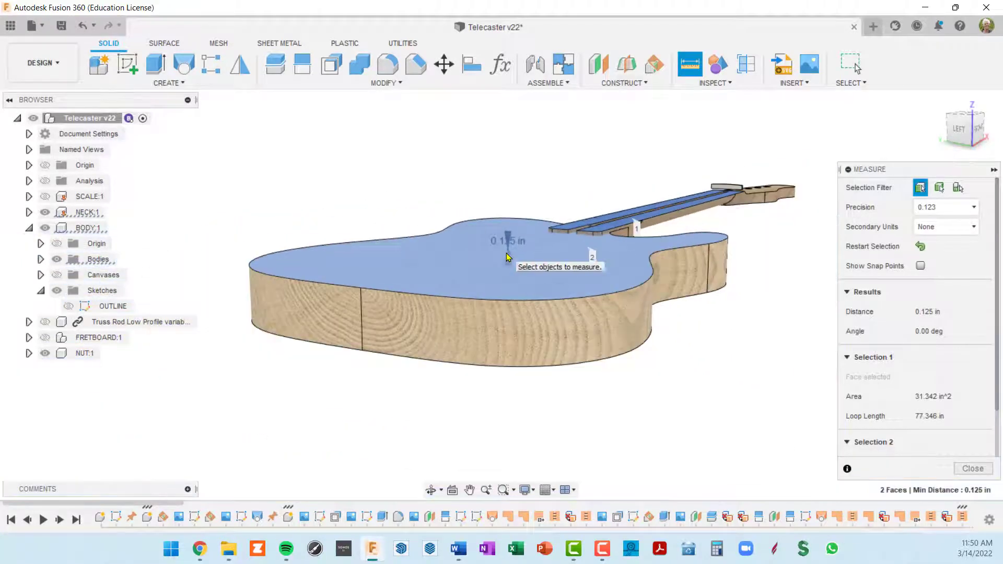
pyautogui.click(973, 469)
pyautogui.keyDown('shift'); pyautogui.moveTo(770, 328); pyautogui.dragTo(658, 347, button='middle'); pyautogui.keyUp('shift')
pyautogui.scroll(4, 540, 226)
pyautogui.scroll(3, 538, 226)
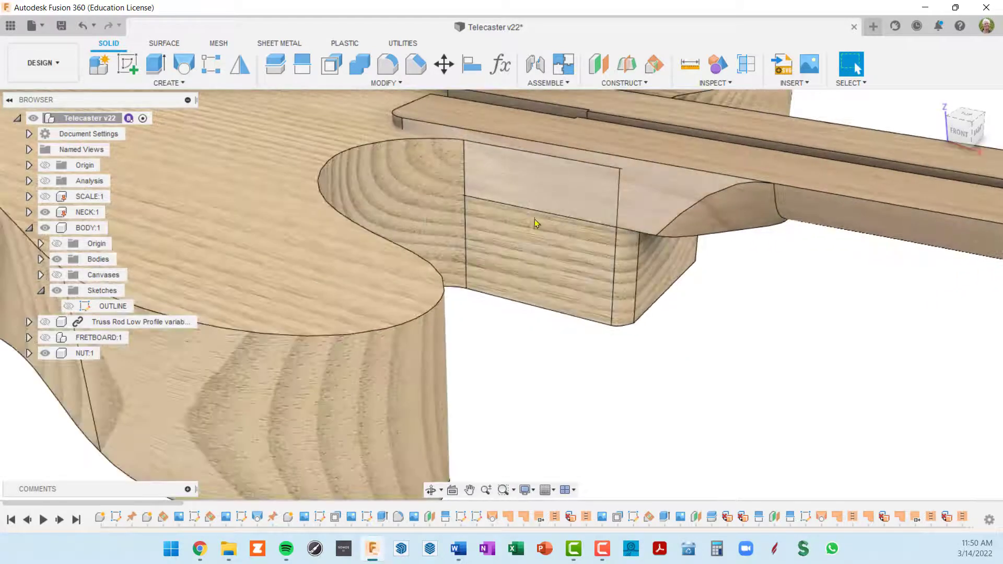
pyautogui.scroll(-3, 589, 226)
pyautogui.scroll(-5, 587, 251)
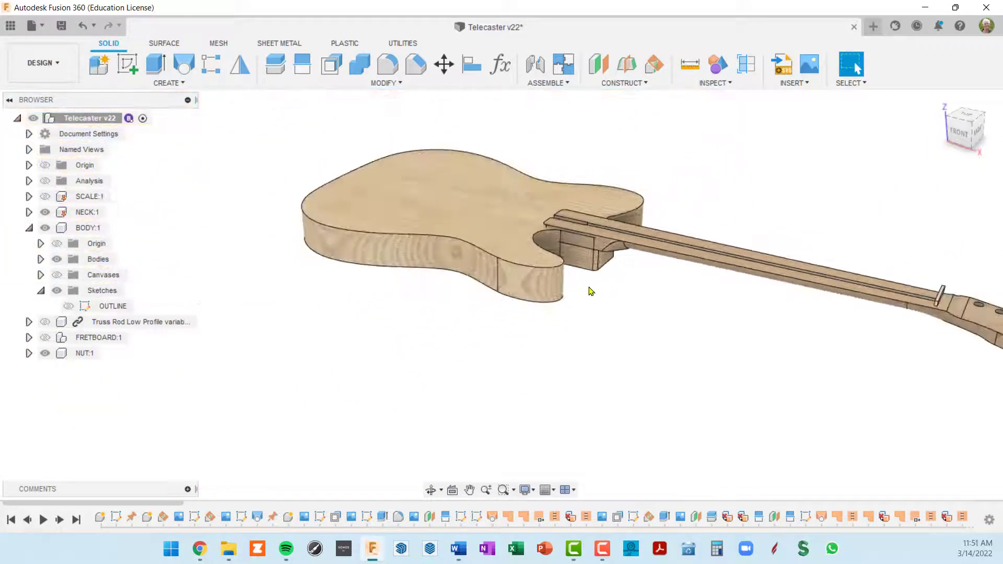
# Step: Activate BODY:1 and move the timeline marker to the end, restoring the pocket, cavities and string holes
pyautogui.keyDown('shift'); pyautogui.moveTo(589, 289); pyautogui.dragTo(630, 275, button='middle'); pyautogui.keyUp('shift')
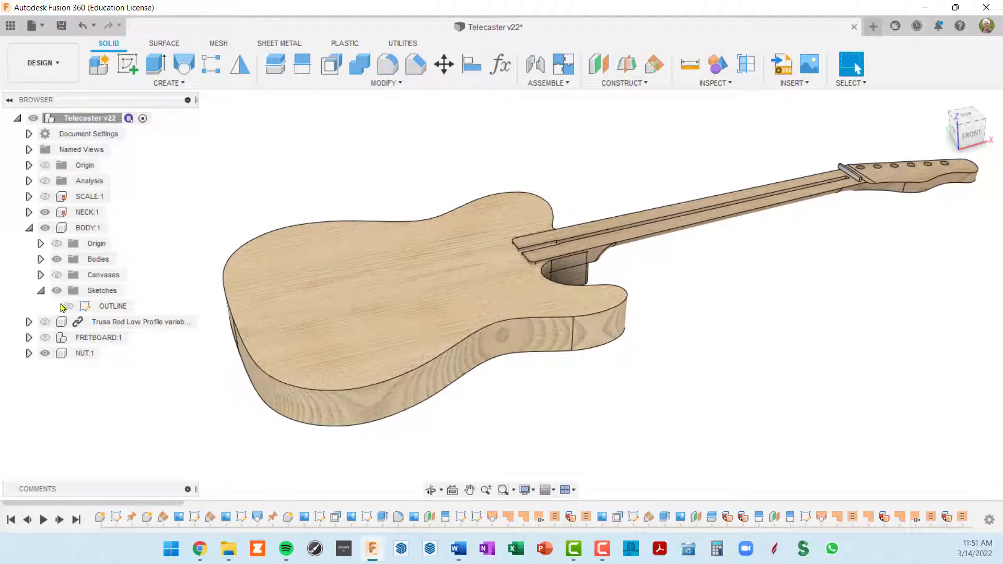
pyautogui.click(114, 228)
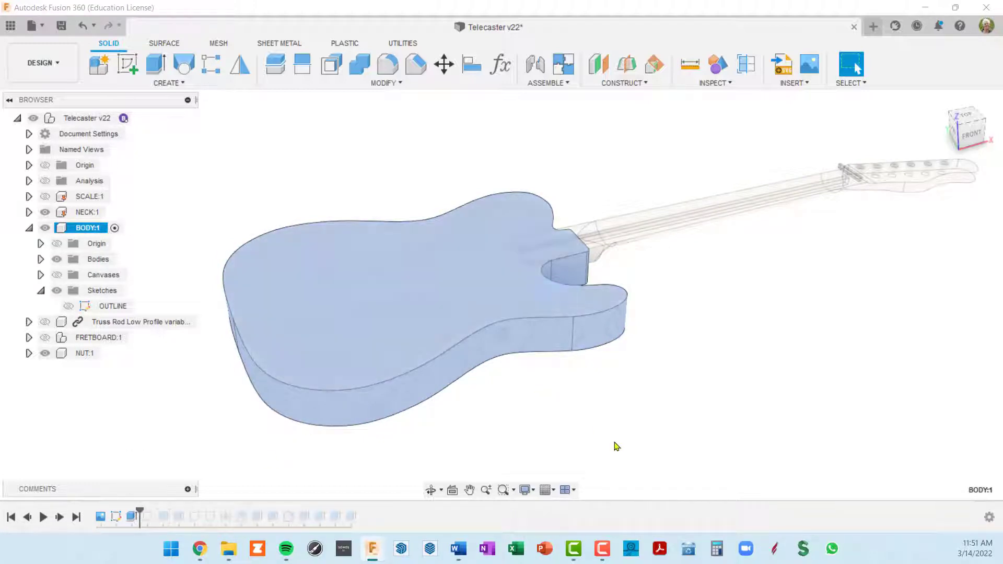
pyautogui.click(531, 394)
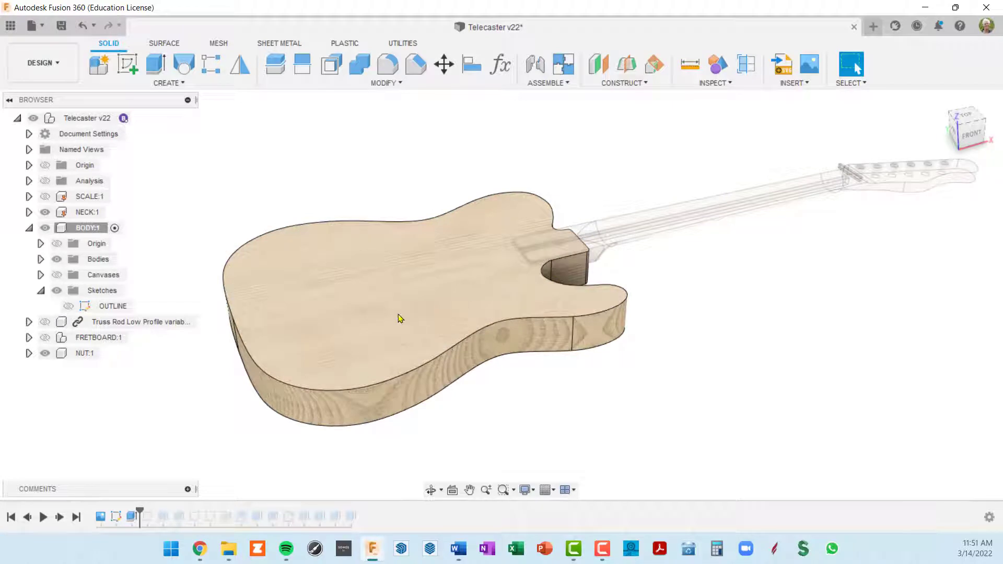
pyautogui.moveTo(140, 511); pyautogui.dragTo(369, 510)
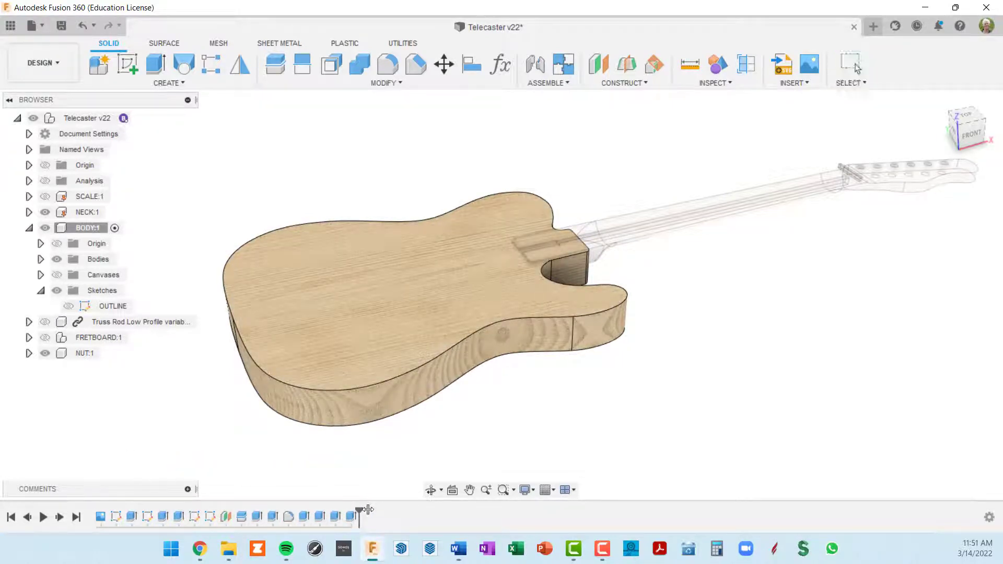
pyautogui.keyDown('shift'); pyautogui.moveTo(441, 337); pyautogui.dragTo(482, 305, button='middle'); pyautogui.keyUp('shift')
pyautogui.scroll(5, 457, 354)
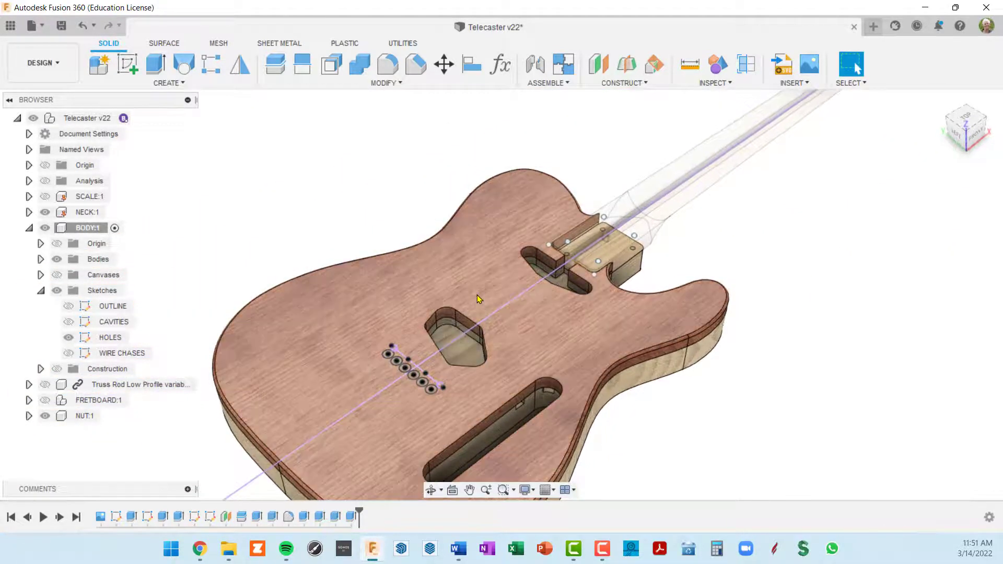
# Step: Measure from the body top to the hexagonal pocket floor, confirming 0.85 in
pyautogui.press('i')
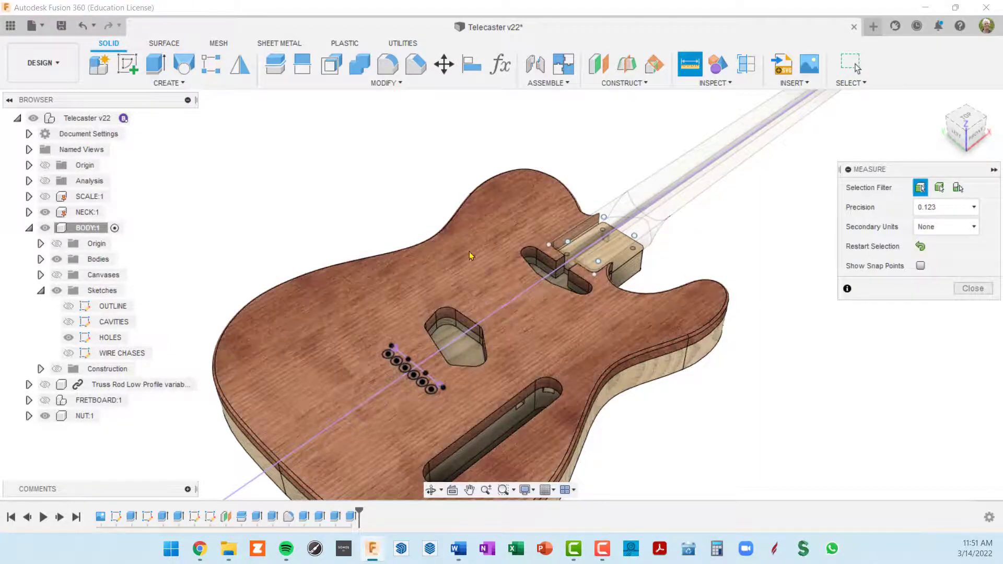
pyautogui.click(461, 279)
pyautogui.scroll(4, 461, 280)
pyautogui.click(466, 372)
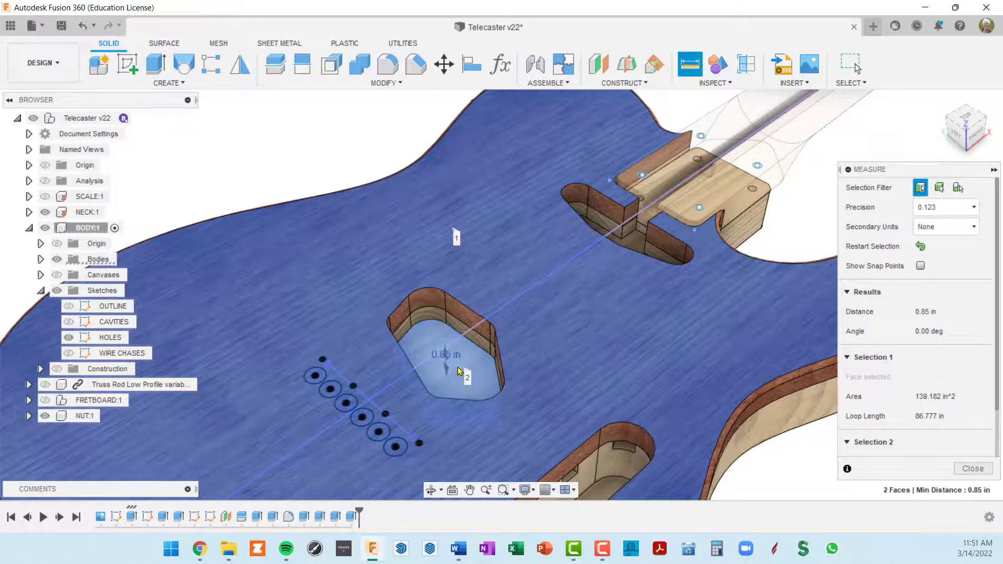
pyautogui.scroll(3, 460, 367)
pyautogui.scroll(2, 467, 356)
pyautogui.scroll(-7, 467, 356)
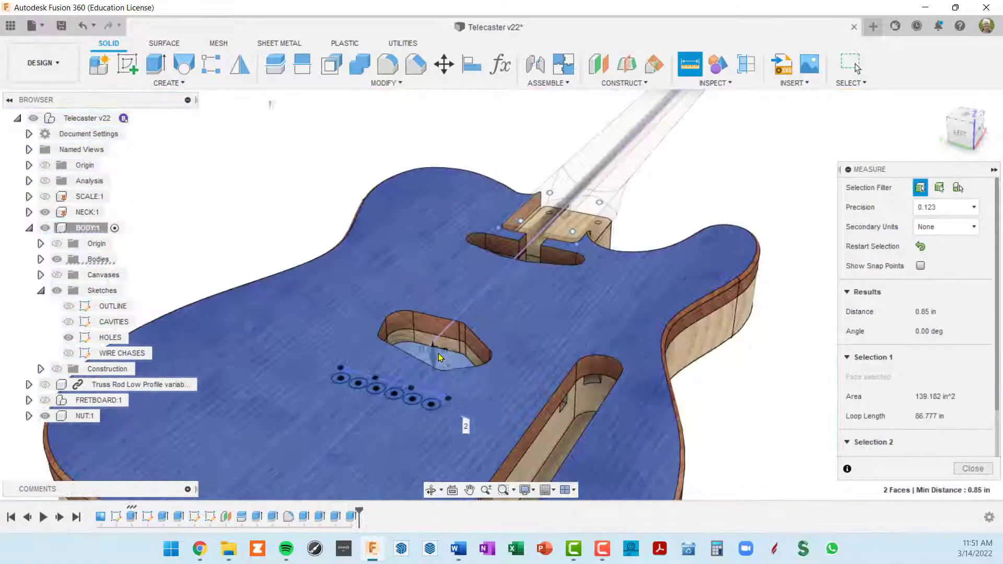
pyautogui.keyDown('shift'); pyautogui.moveTo(468, 356); pyautogui.dragTo(516, 262, button='middle'); pyautogui.keyUp('shift')
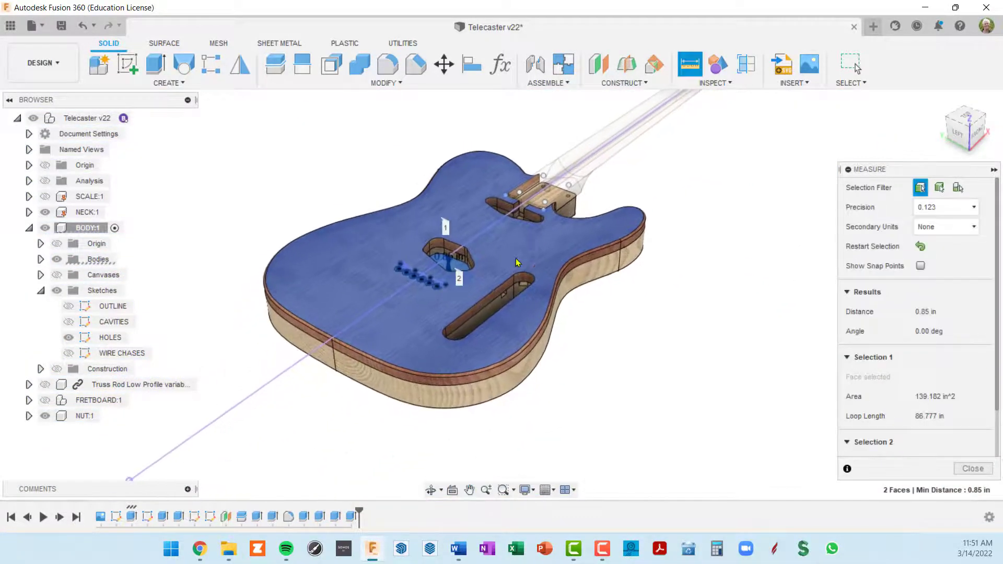
# Step: Measure from the body top to the long slot pocket floor, confirming 1.50 in
pyautogui.click(921, 247)
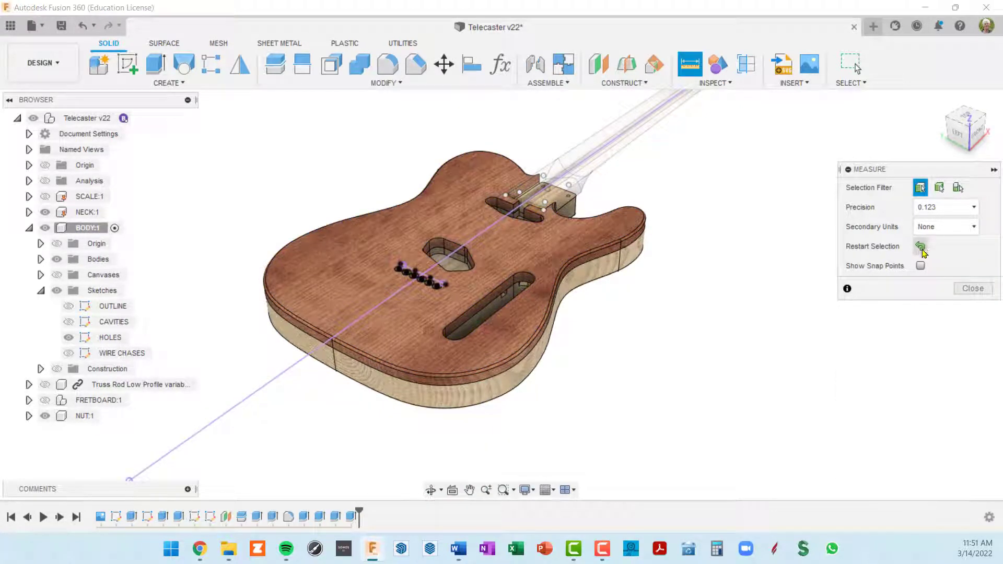
pyautogui.click(418, 315)
pyautogui.keyDown('shift'); pyautogui.moveTo(418, 315); pyautogui.dragTo(501, 350, button='middle'); pyautogui.keyUp('shift')
pyautogui.click(502, 294)
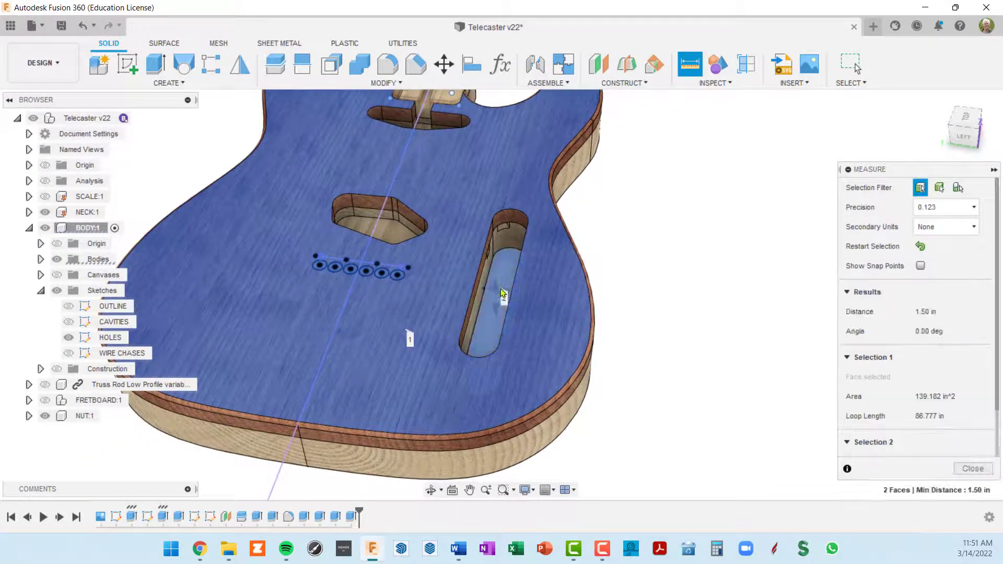
pyautogui.scroll(5, 496, 317)
pyautogui.keyDown('shift'); pyautogui.moveTo(497, 317); pyautogui.dragTo(598, 296, button='middle'); pyautogui.keyUp('shift')
pyautogui.scroll(-10, 512, 295)
pyautogui.keyDown('shift'); pyautogui.moveTo(742, 294); pyautogui.dragTo(615, 330, button='middle'); pyautogui.keyUp('shift')
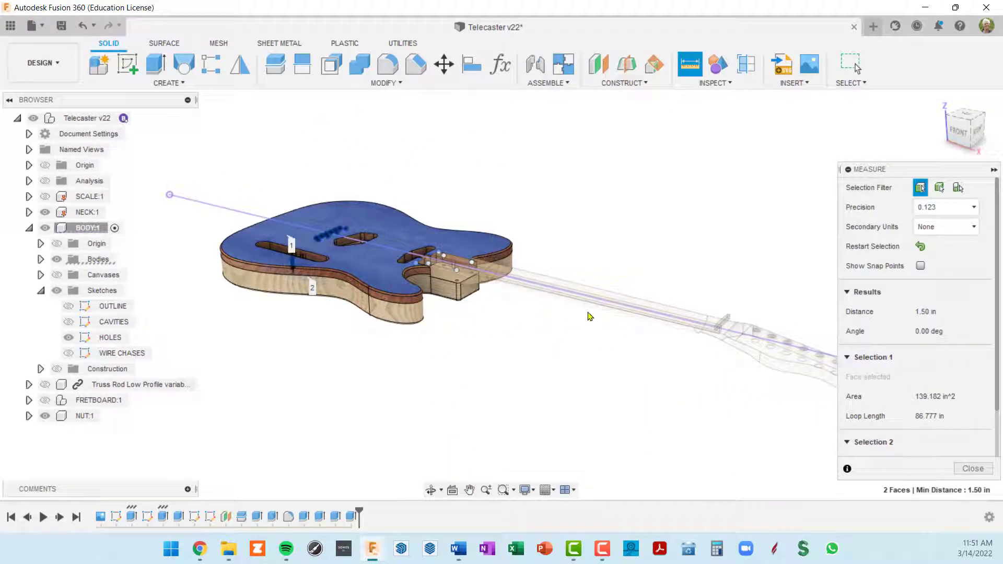
# Step: Hide NECK:1 and measure from the body top to the neck pocket floor: 0.625 in
pyautogui.click(45, 213)
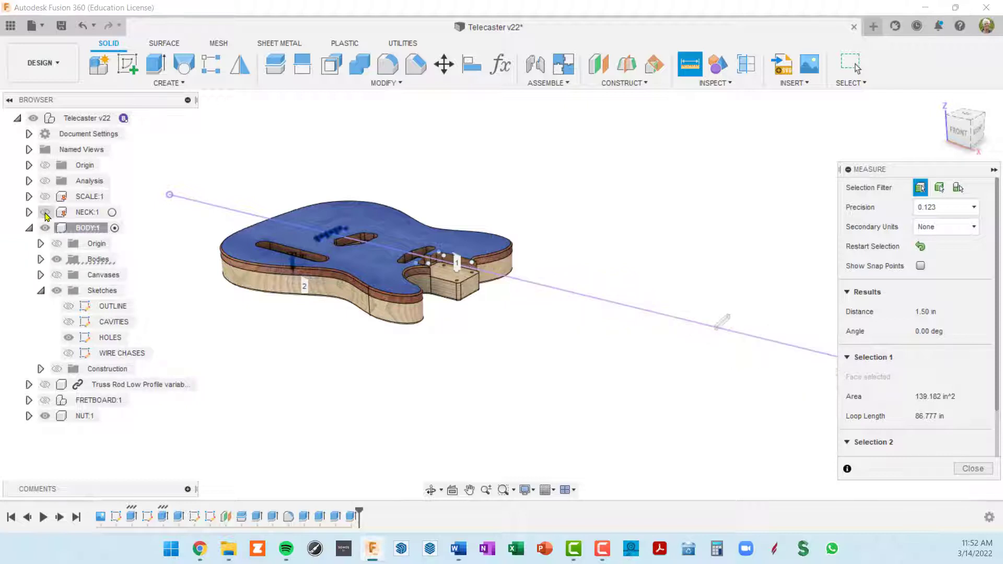
pyautogui.click(921, 247)
pyautogui.scroll(5, 435, 225)
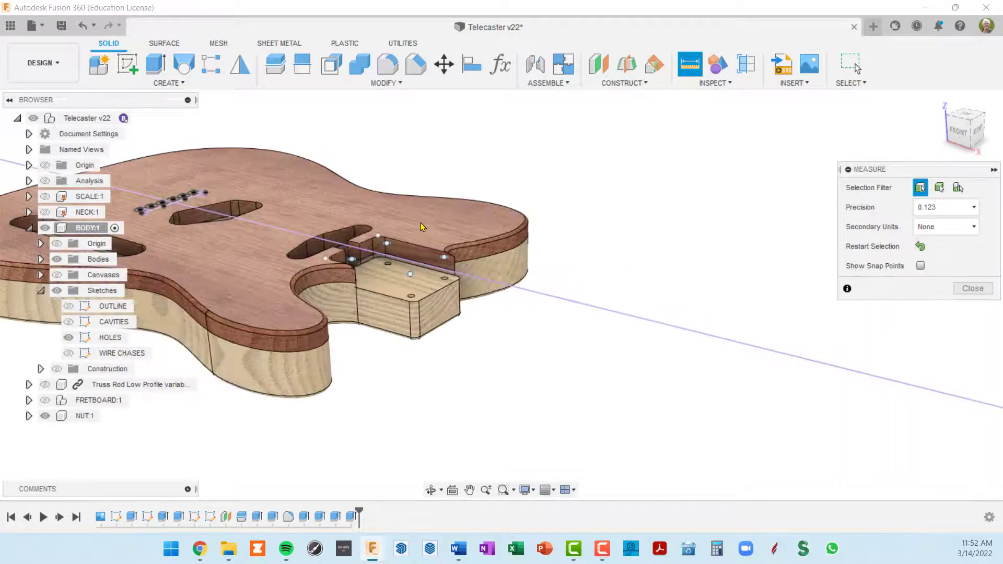
pyautogui.click(435, 225)
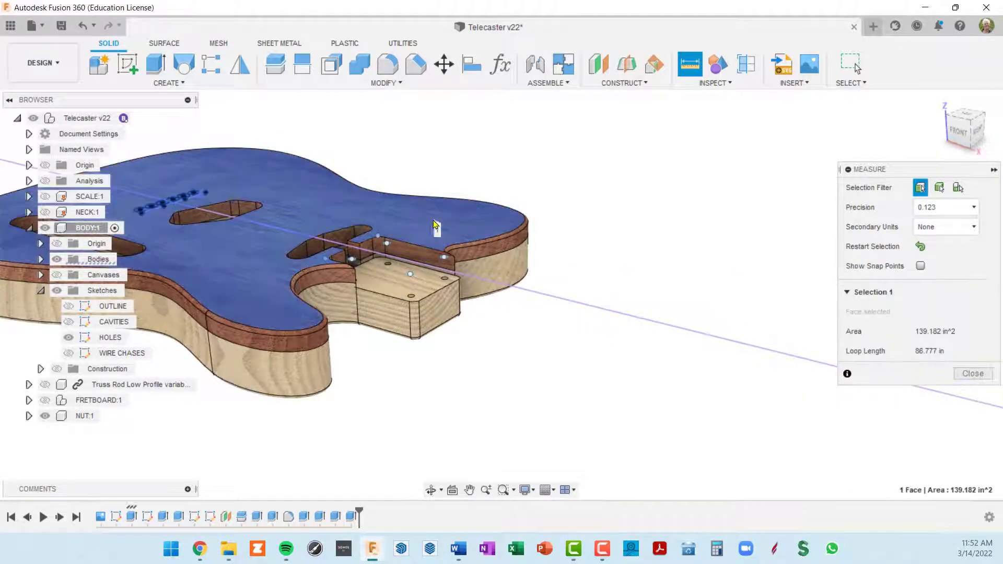
pyautogui.click(384, 289)
# Step: Close the measurement and orbit the guitar to a near-front view
pyautogui.scroll(3, 384, 290)
pyautogui.moveTo(385, 290)
pyautogui.keyDown('shift'); pyautogui.mouseDown(button='middle')
pyautogui.moveTo(408, 270)
pyautogui.moveTo(520, 299)
pyautogui.moveTo(460, 263)
pyautogui.moveTo(397, 286)
pyautogui.mouseUp(button='middle'); pyautogui.keyUp('shift')
pyautogui.scroll(-4, 398, 288)
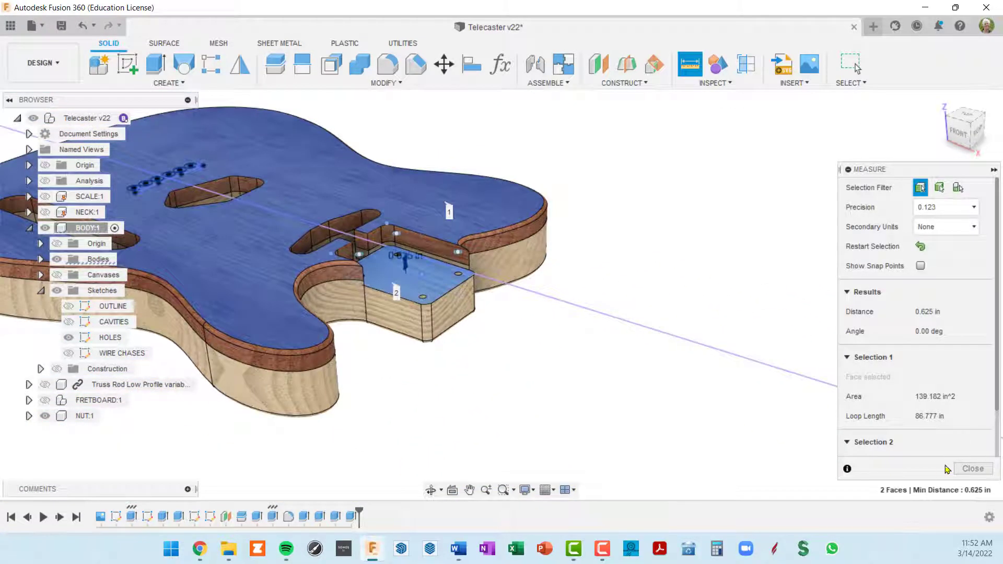
pyautogui.click(985, 470)
pyautogui.keyDown('shift'); pyautogui.moveTo(597, 404); pyautogui.dragTo(558, 400, button='middle'); pyautogui.keyUp('shift')
pyautogui.press('Escape')
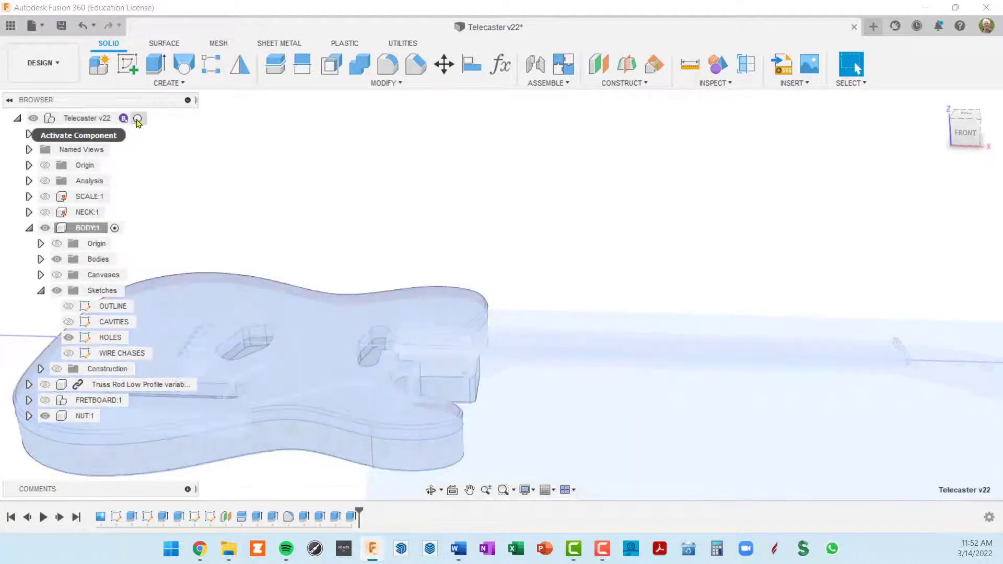
# Step: Activate the top-level Telecaster assembly and angle the view on the guitar
pyautogui.click(138, 119)
pyautogui.scroll(-5, 329, 390)
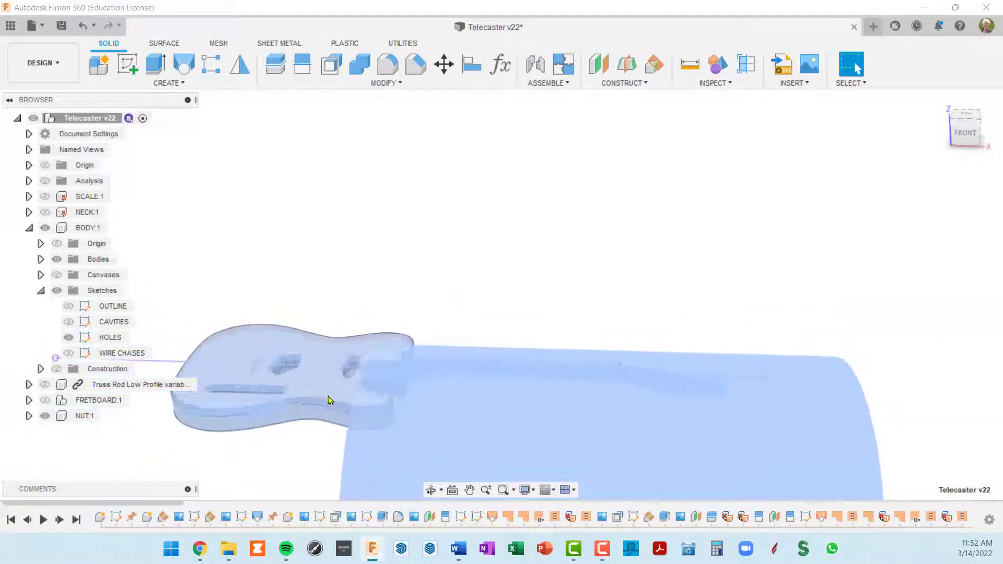
pyautogui.moveTo(171, 505); pyautogui.dragTo(992, 501)
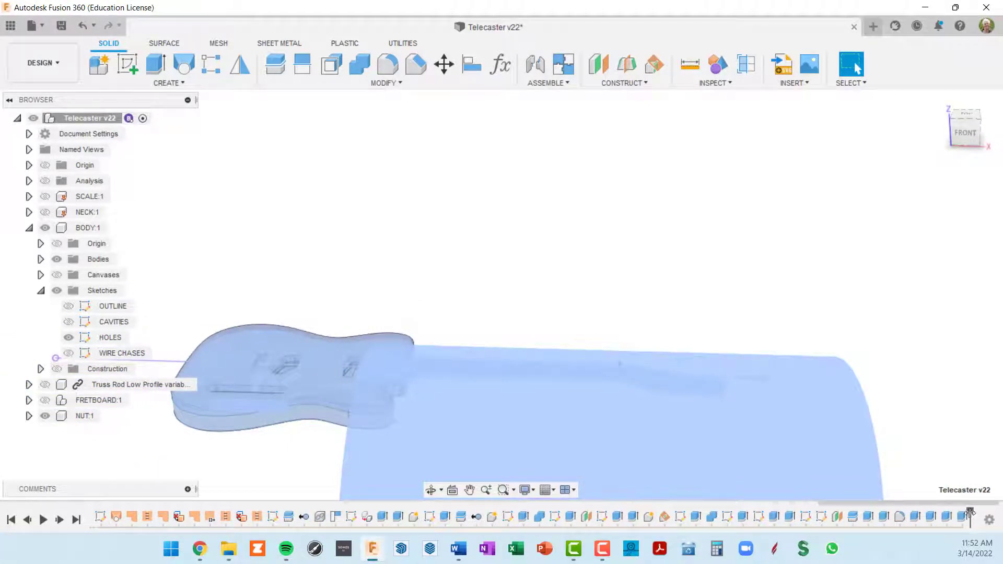
pyautogui.keyDown('shift'); pyautogui.moveTo(556, 273); pyautogui.dragTo(625, 289, button='middle'); pyautogui.keyUp('shift')
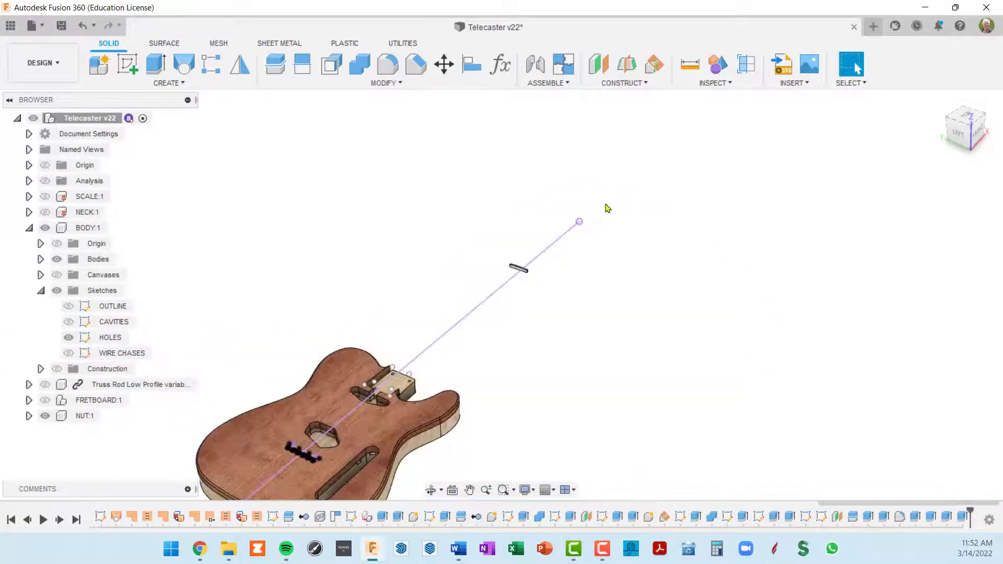
pyautogui.moveTo(555, 293); pyautogui.dragTo(559, 247, button='middle')
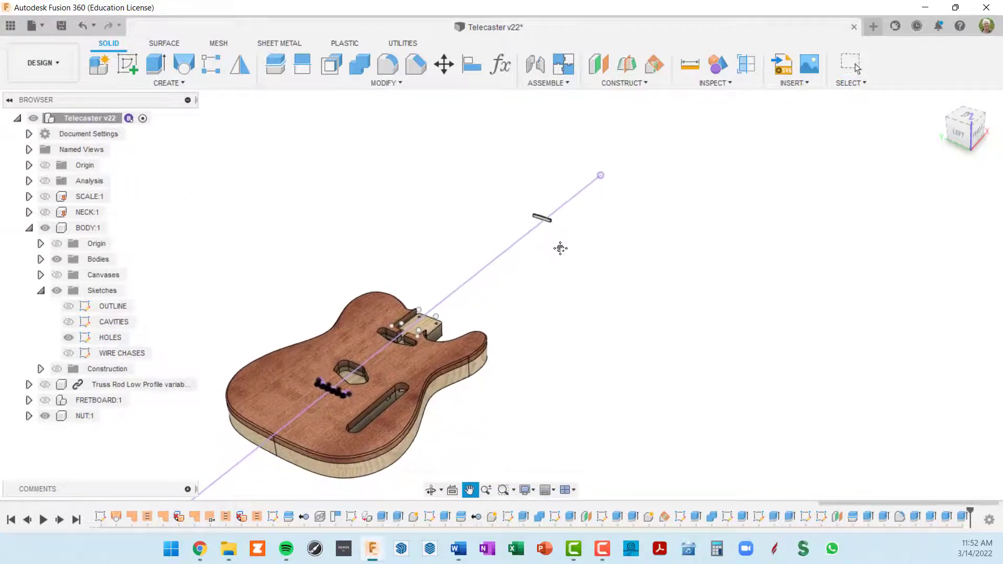
# Step: Show NECK:1 and FRETBOARD:1, hide the body sketches, and collapse BODY:1
pyautogui.click(45, 212)
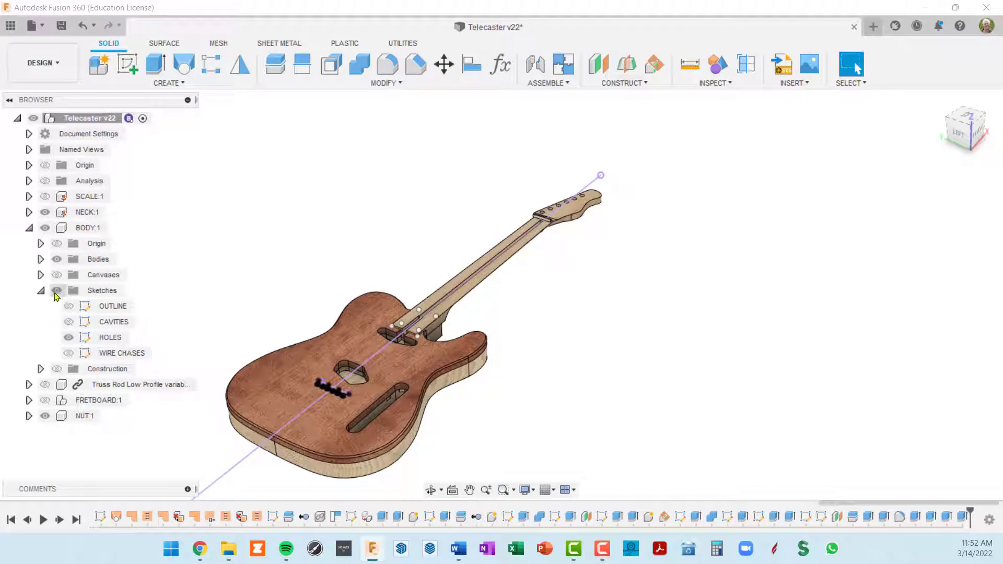
pyautogui.click(56, 292)
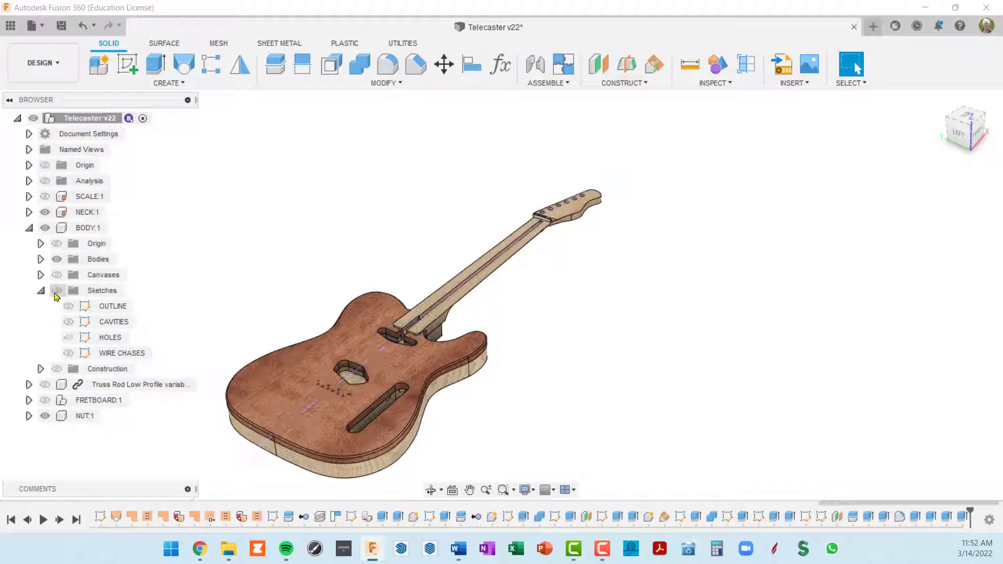
pyautogui.click(29, 228)
pyautogui.click(45, 259)
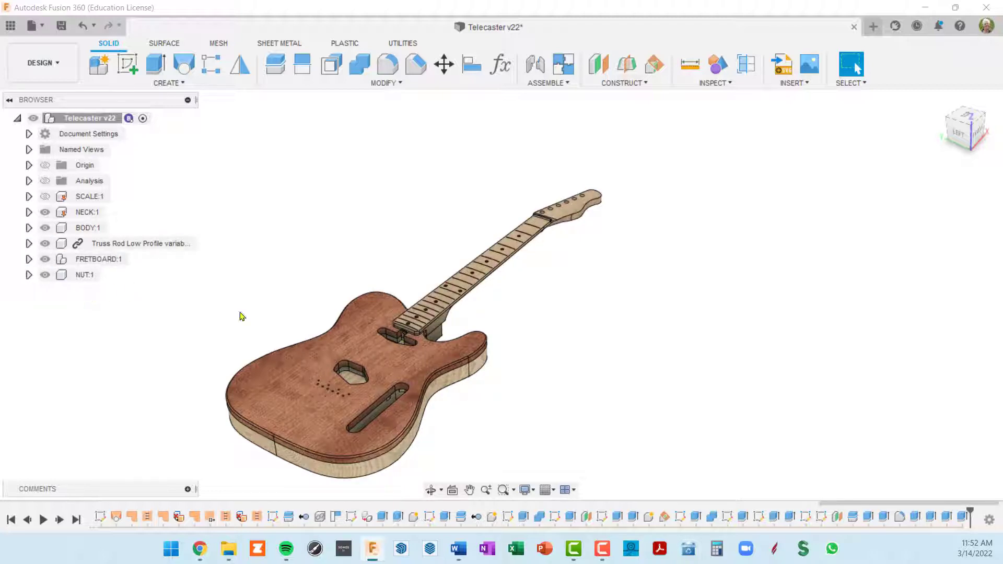
pyautogui.scroll(5, 496, 348)
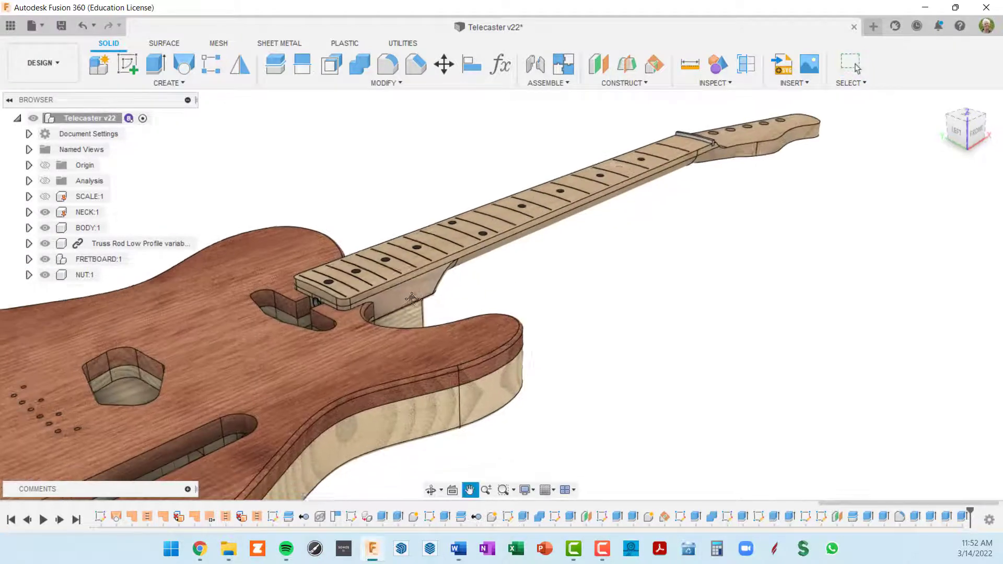
pyautogui.scroll(6, 434, 285)
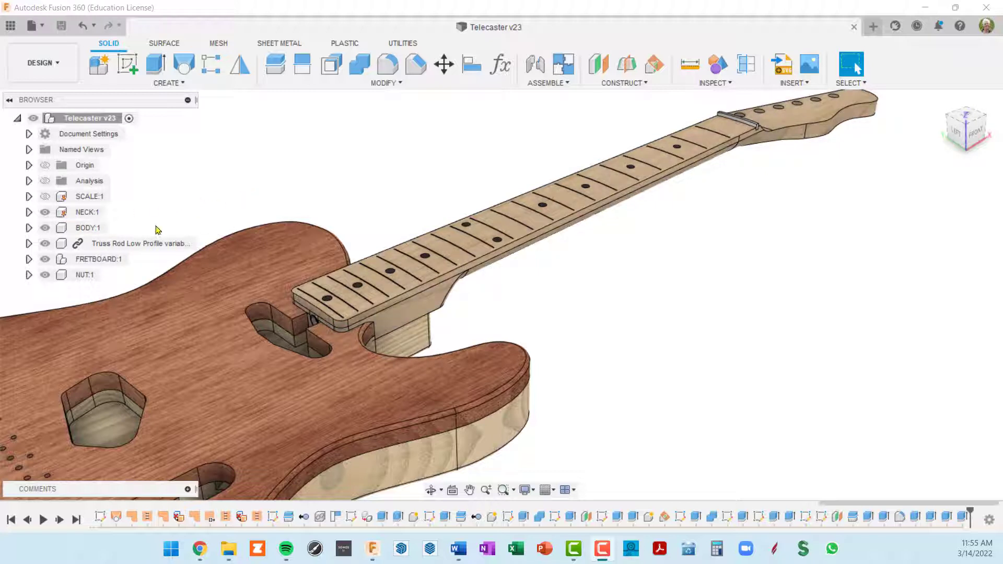
# Step: Ground BODY:1, the Truss Rod, FRETBOARD:1 and NUT:1 together, then clear the selection
pyautogui.click(89, 230)
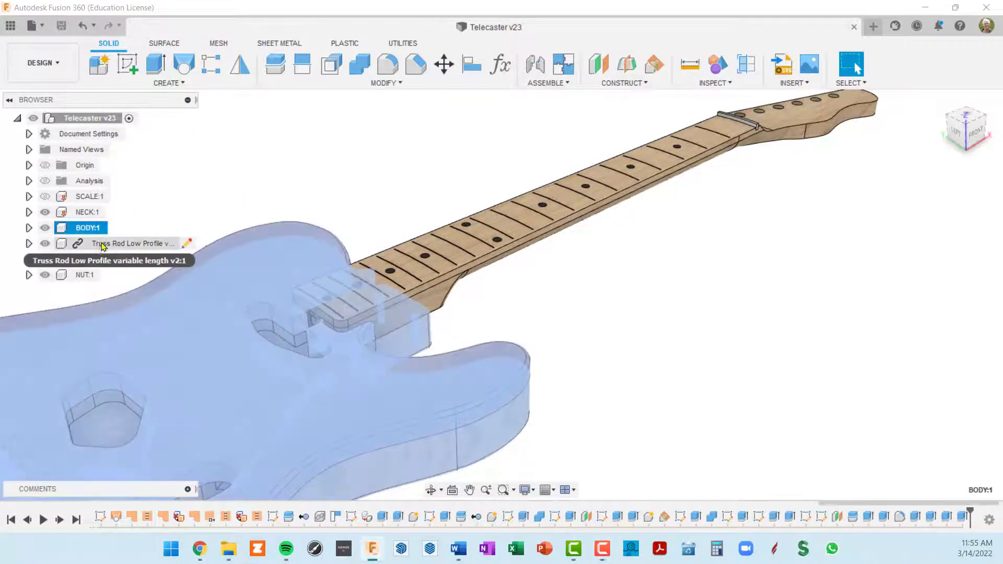
pyautogui.keyDown('ctrl'); pyautogui.click(102, 244); pyautogui.keyUp('ctrl')
pyautogui.keyDown('ctrl'); pyautogui.click(98, 264); pyautogui.keyUp('ctrl')
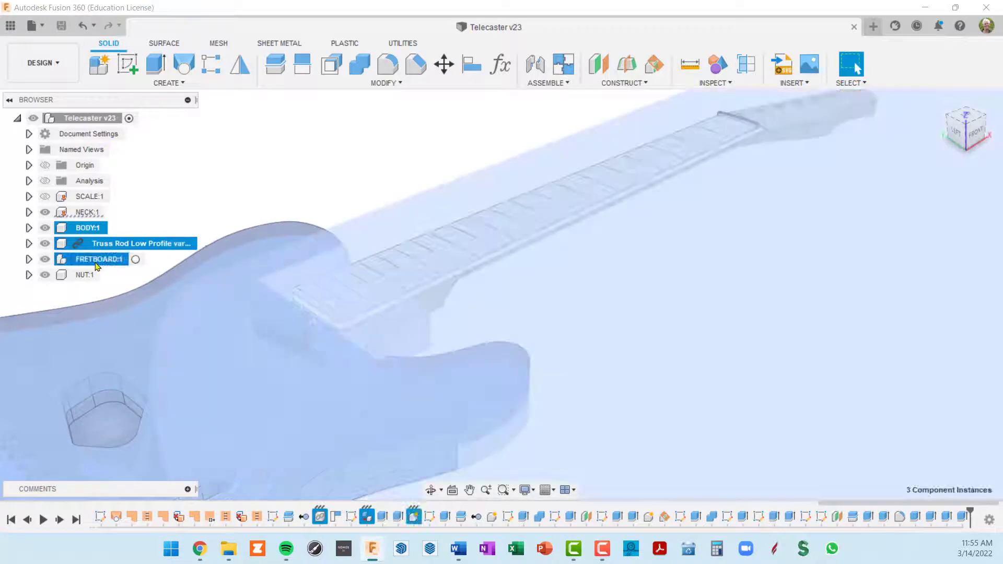
pyautogui.keyDown('ctrl'); pyautogui.click(84, 276); pyautogui.keyUp('ctrl')
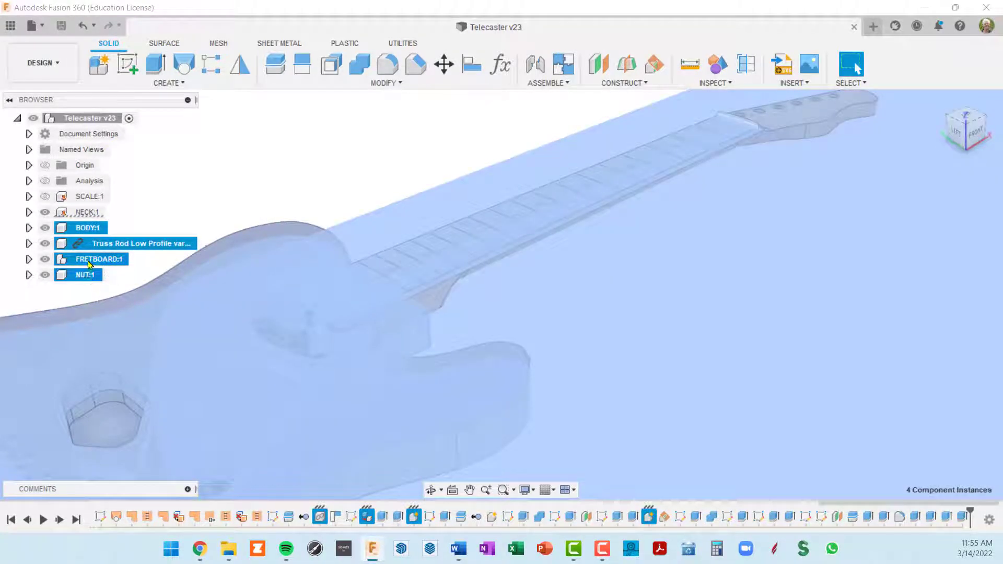
pyautogui.rightClick(87, 230)
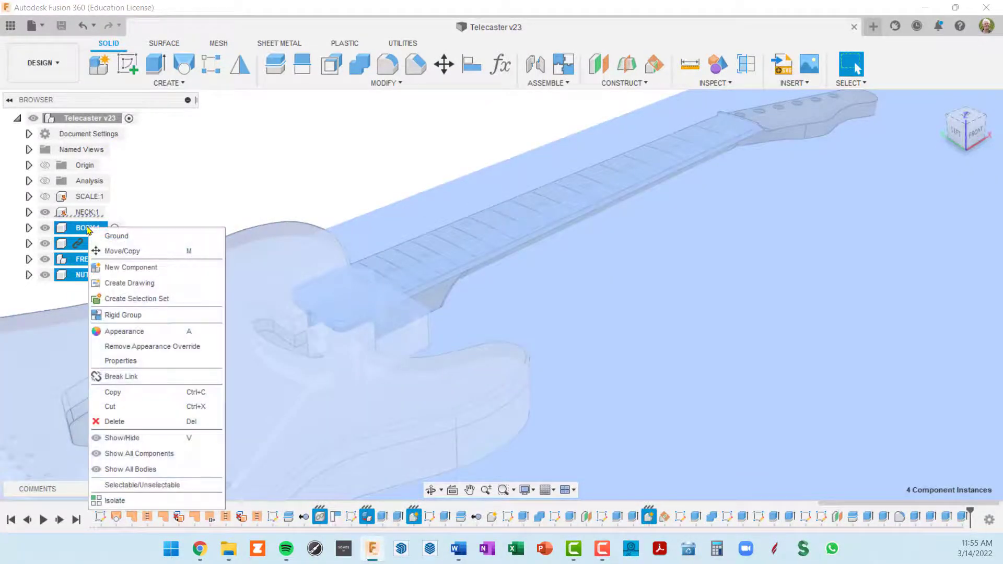
pyautogui.click(128, 236)
pyautogui.click(231, 181)
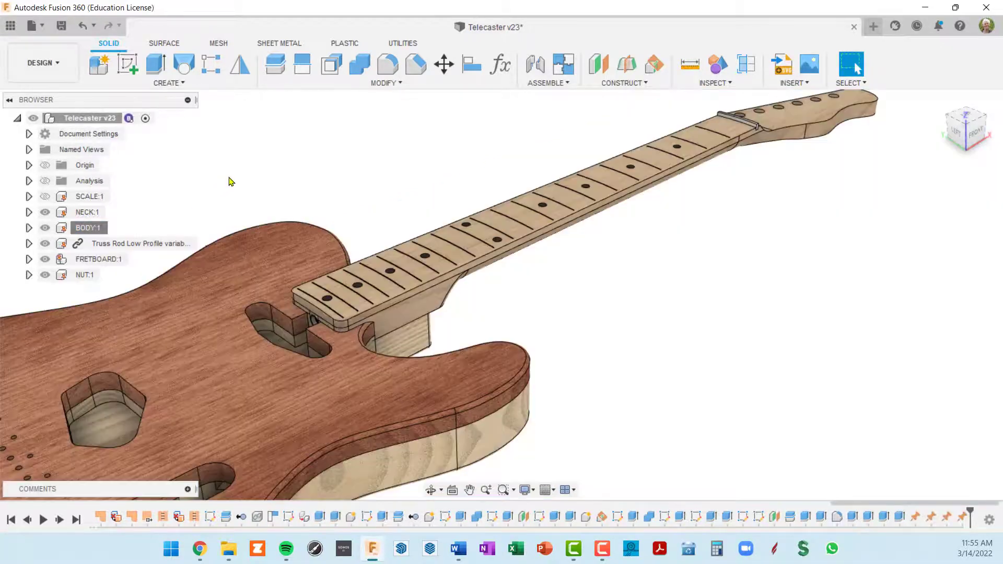
pyautogui.scroll(-8, 826, 282)
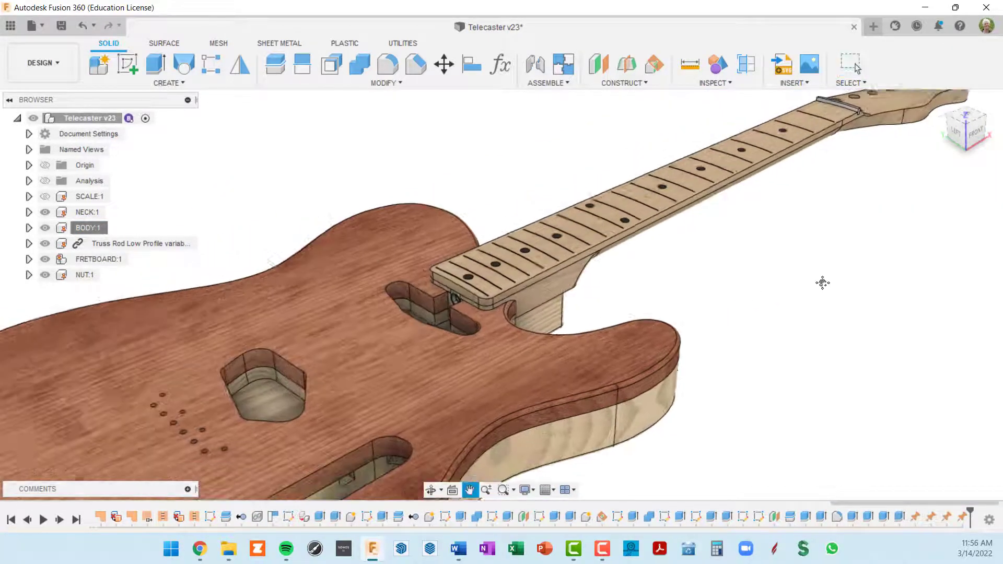
pyautogui.keyDown('shift'); pyautogui.moveTo(835, 287); pyautogui.dragTo(763, 267, button='middle'); pyautogui.keyUp('shift')
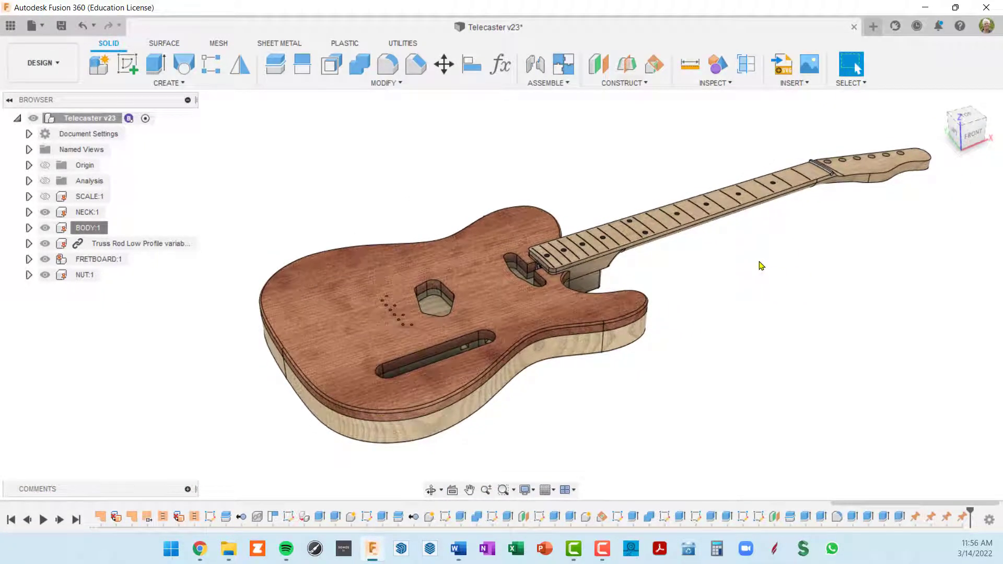